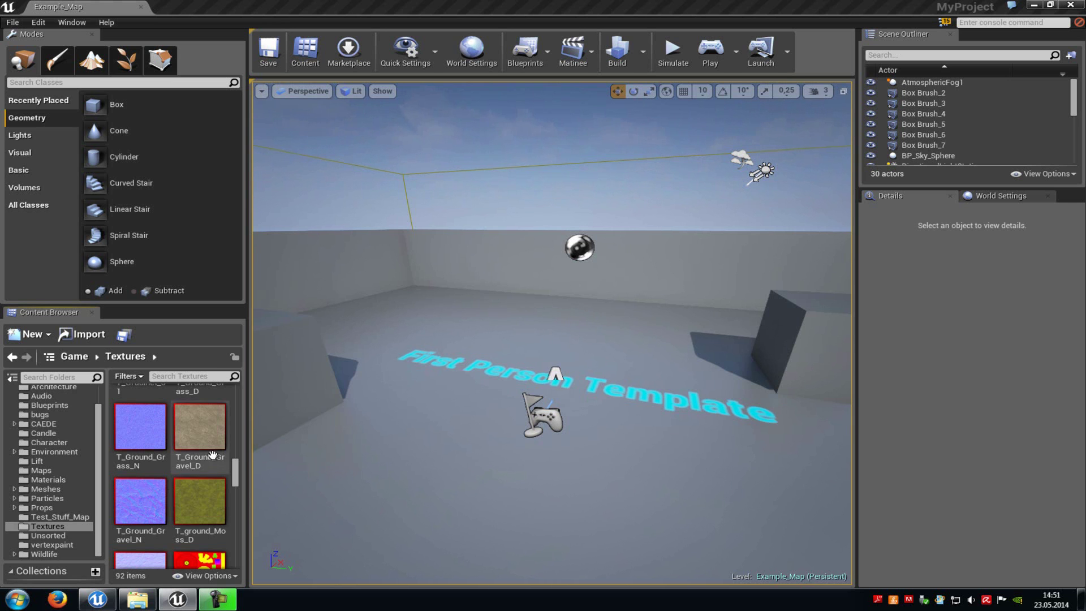
# - Create a new material from the T_Ground_Grass_D texture and open it for editing
pyautogui.scroll(1, 209, 460)
pyautogui.scroll(1, 212, 424)
pyautogui.rightClick(212, 424)
pyautogui.click(276, 134)
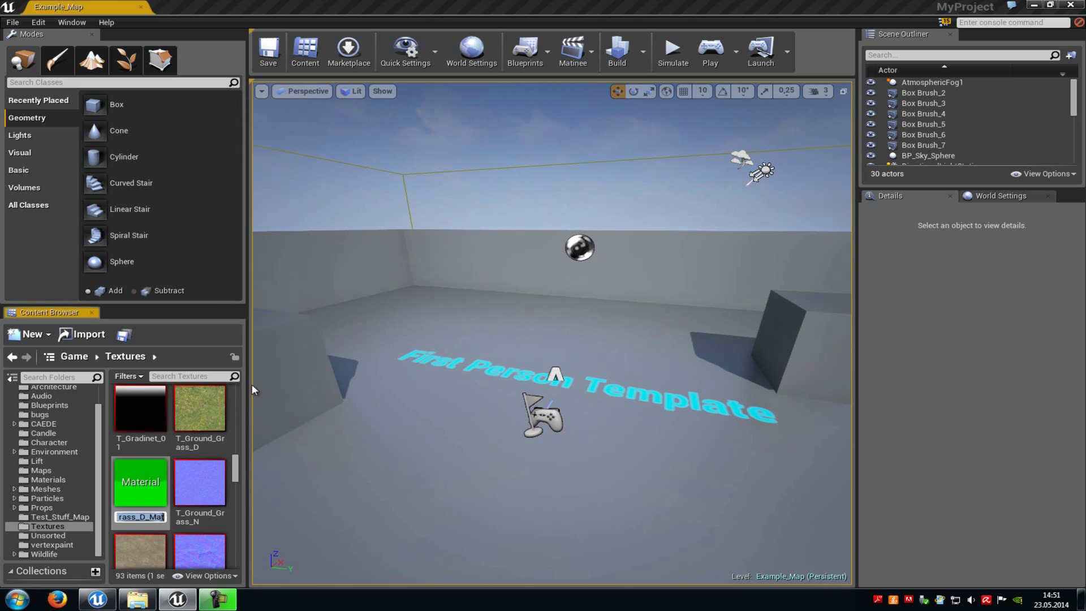
pyautogui.doubleClick(142, 483)
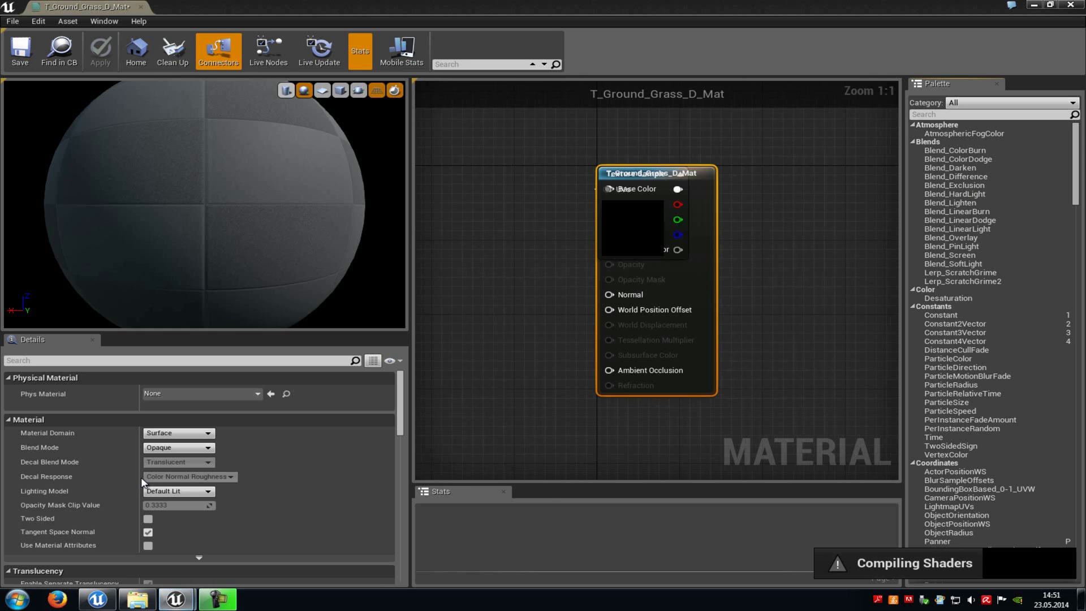
# - Bring the T_Ground_Grass_N, T_Ground_Gravel_D and T_Ground_Gravel_N textures into the material graph as texture samples
pyautogui.click(1049, 5)
pyautogui.moveTo(200, 482); pyautogui.dragTo(776, 247)
pyautogui.scroll(-3, 141, 552)
pyautogui.moveTo(142, 501); pyautogui.dragTo(727, 248)
pyautogui.moveTo(206, 497); pyautogui.dragTo(740, 215)
pyautogui.click(924, 61)
pyautogui.moveTo(583, 265); pyautogui.dragTo(816, 377, button='right')
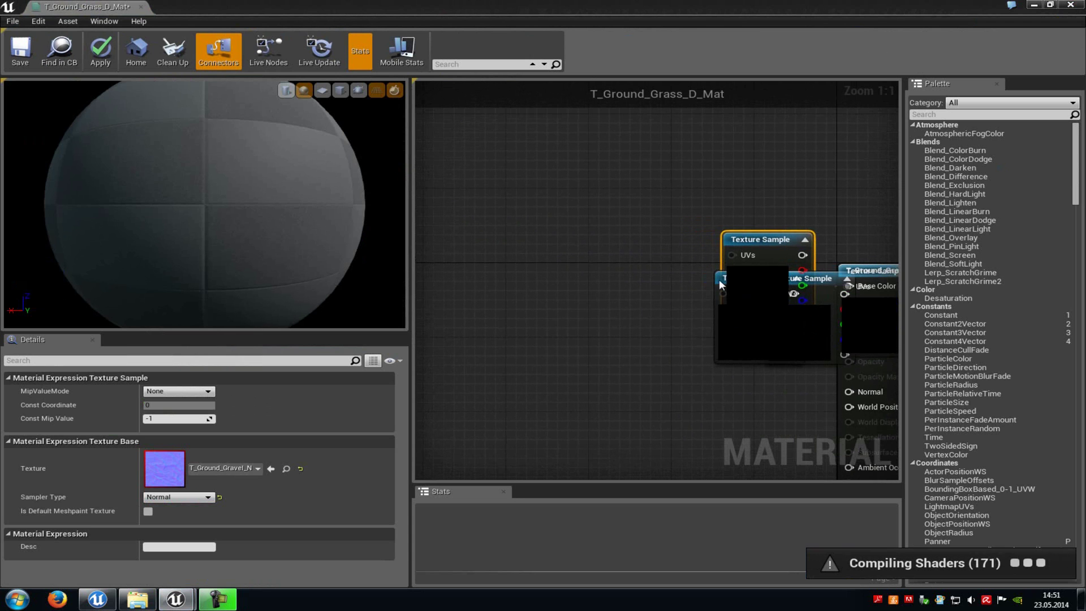
# - Add a Lerp node to the material graph and move the four texture samples below it
pyautogui.click(504, 185)
pyautogui.moveTo(636, 191); pyautogui.dragTo(602, 211, button='right')
pyautogui.moveTo(850, 338); pyautogui.dragTo(556, 438)
pyautogui.moveTo(766, 349); pyautogui.dragTo(657, 459)
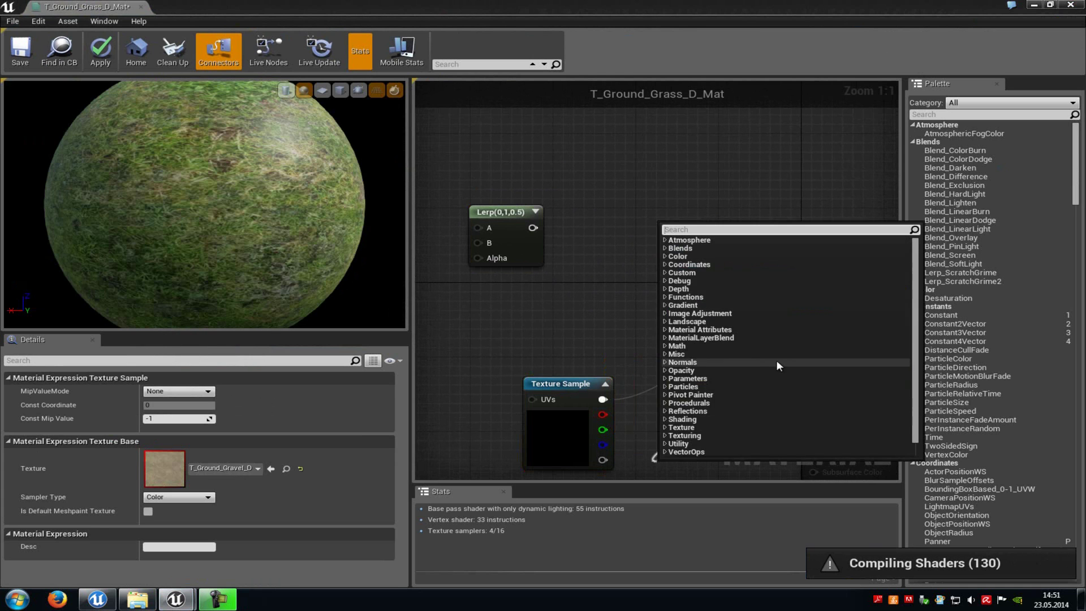
pyautogui.click(563, 301)
pyautogui.moveTo(789, 225); pyautogui.dragTo(659, 402)
pyautogui.moveTo(722, 321); pyautogui.dragTo(478, 407)
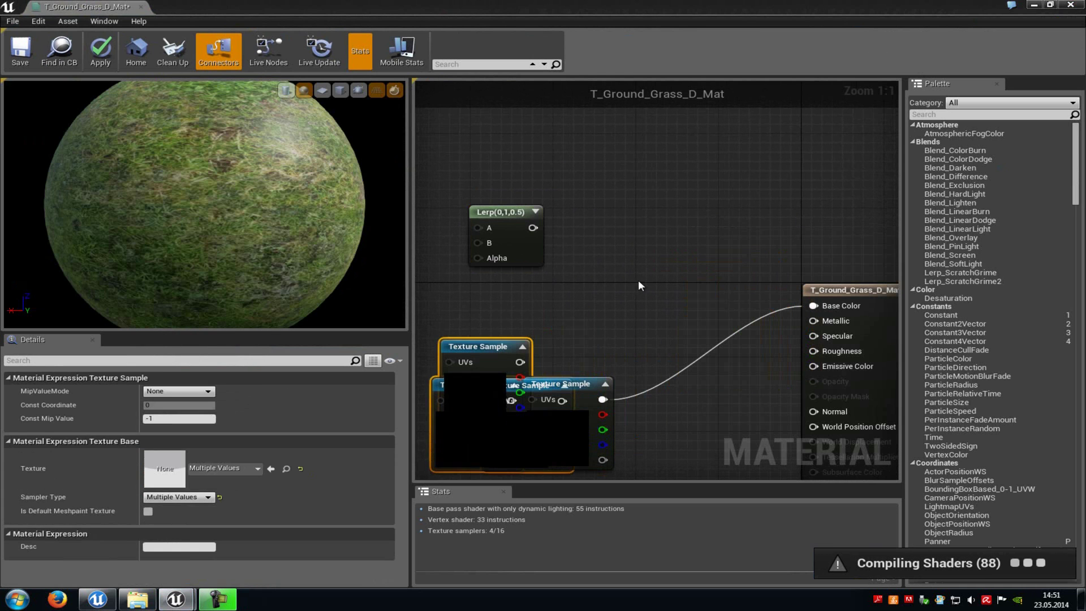
pyautogui.click(640, 285)
# - Wire the Lerp output into Base Color, feeding the gravel color texture into A and the grass color texture into B
pyautogui.moveTo(532, 227); pyautogui.dragTo(812, 306)
pyautogui.moveTo(480, 229); pyautogui.dragTo(619, 231, button='right')
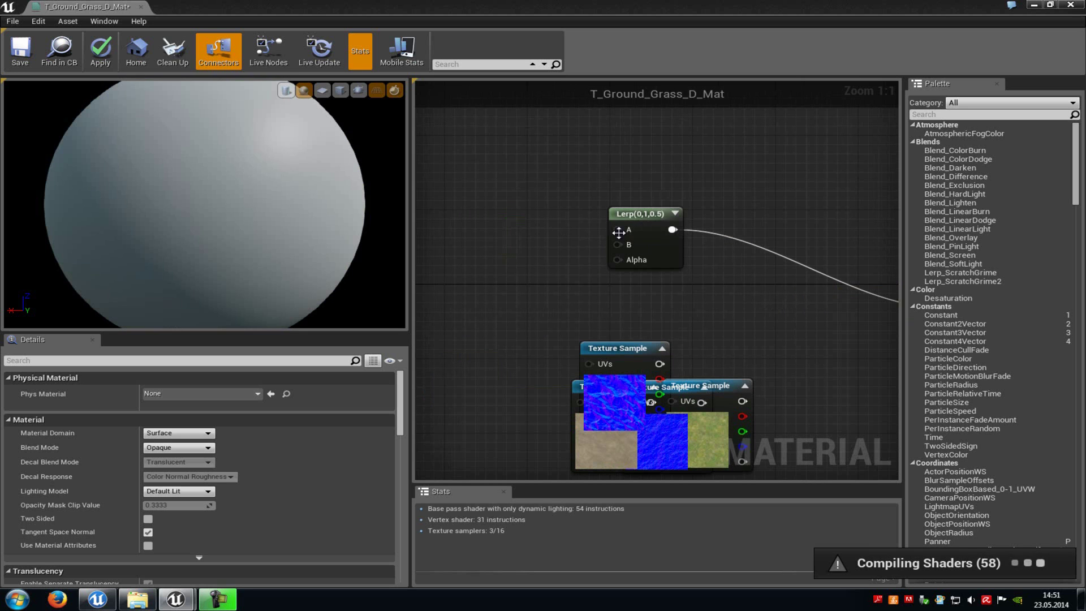
pyautogui.moveTo(728, 423); pyautogui.dragTo(521, 144)
pyautogui.moveTo(636, 454); pyautogui.dragTo(488, 303)
pyautogui.moveTo(567, 279); pyautogui.dragTo(597, 333, button='right')
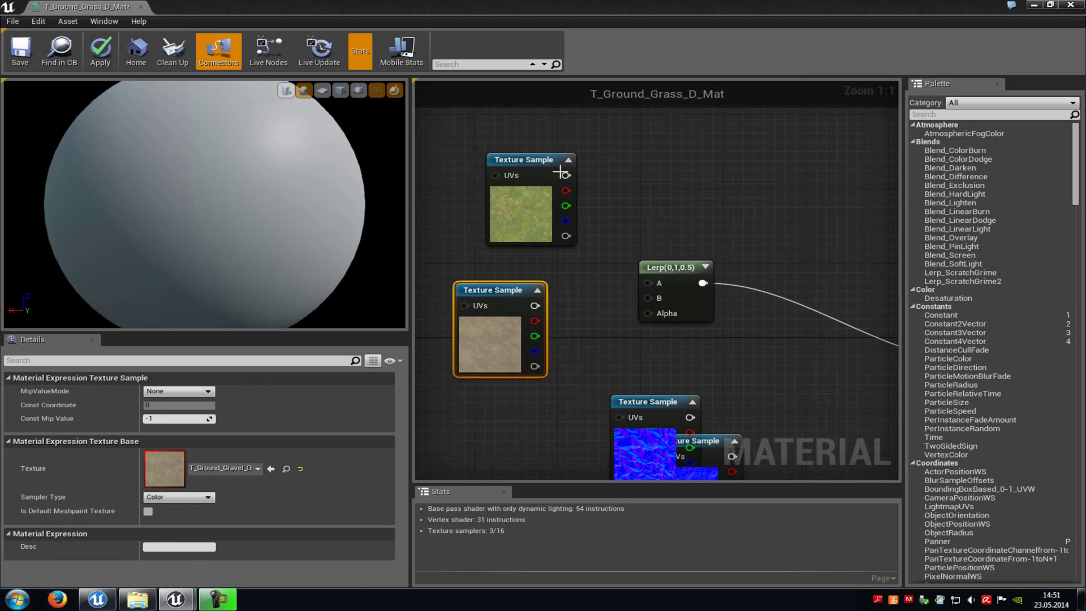
pyautogui.moveTo(560, 172); pyautogui.dragTo(642, 165, button='right')
pyautogui.moveTo(642, 165); pyautogui.dragTo(724, 288)
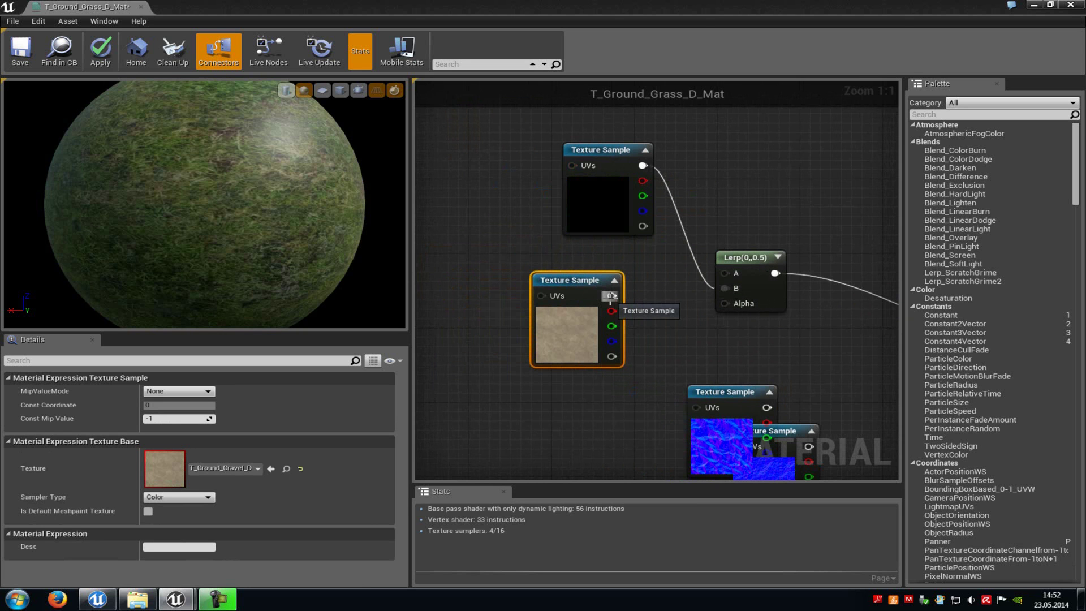
pyautogui.moveTo(610, 295); pyautogui.dragTo(727, 275)
# - Add a scalar parameter named "testpower" below the gravel color sample and connect it to the Lerp's Alpha
pyautogui.moveTo(740, 385); pyautogui.dragTo(676, 291, button='right')
pyautogui.scroll(-1, 669, 271)
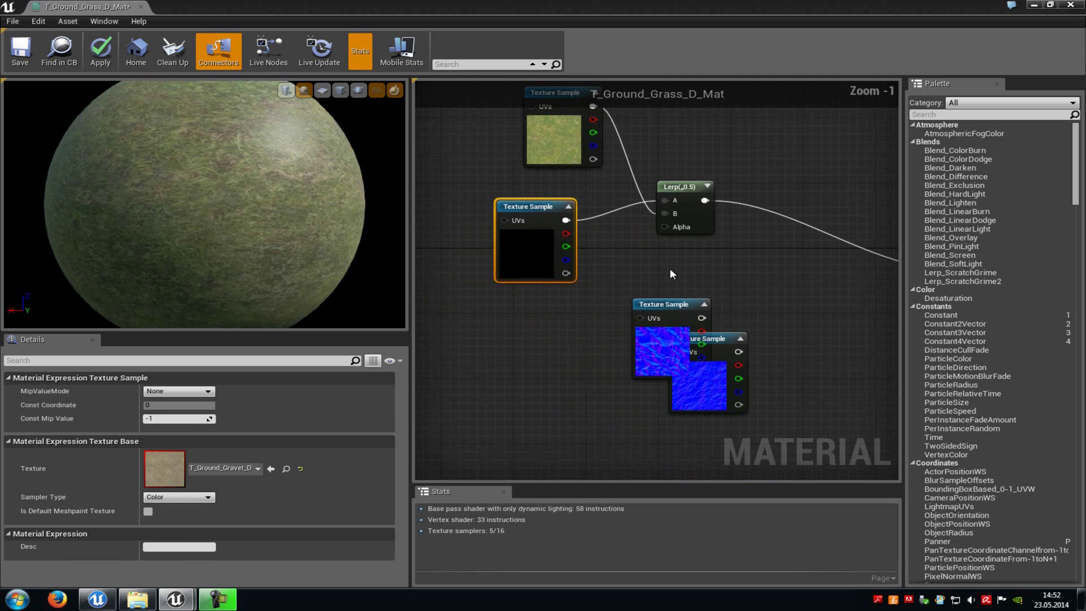
pyautogui.click(926, 114)
pyautogui.write('param')
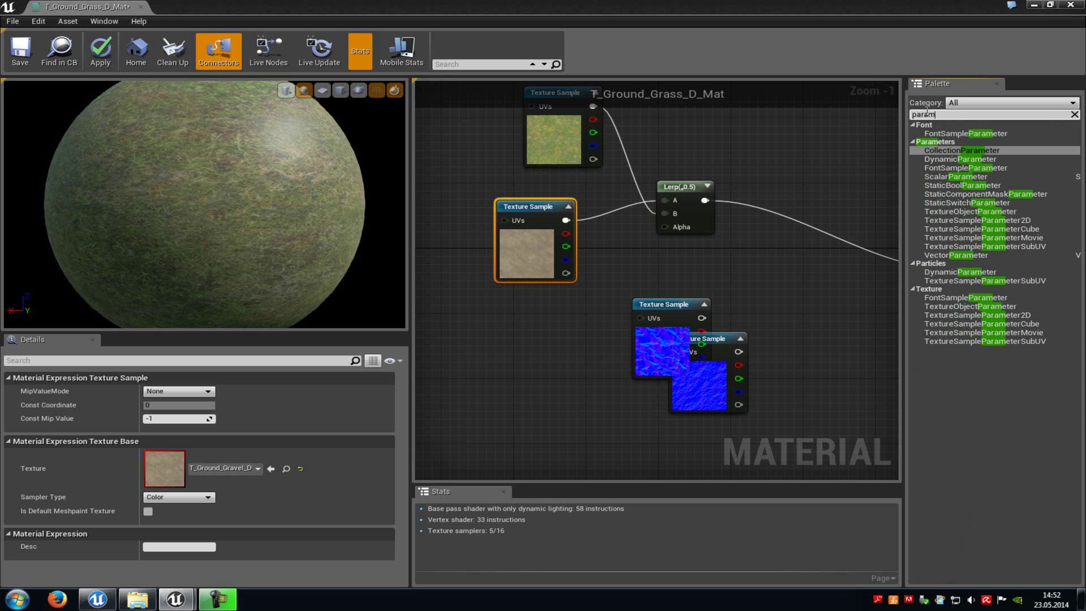
pyautogui.moveTo(955, 176); pyautogui.dragTo(491, 318)
pyautogui.write('testpower')
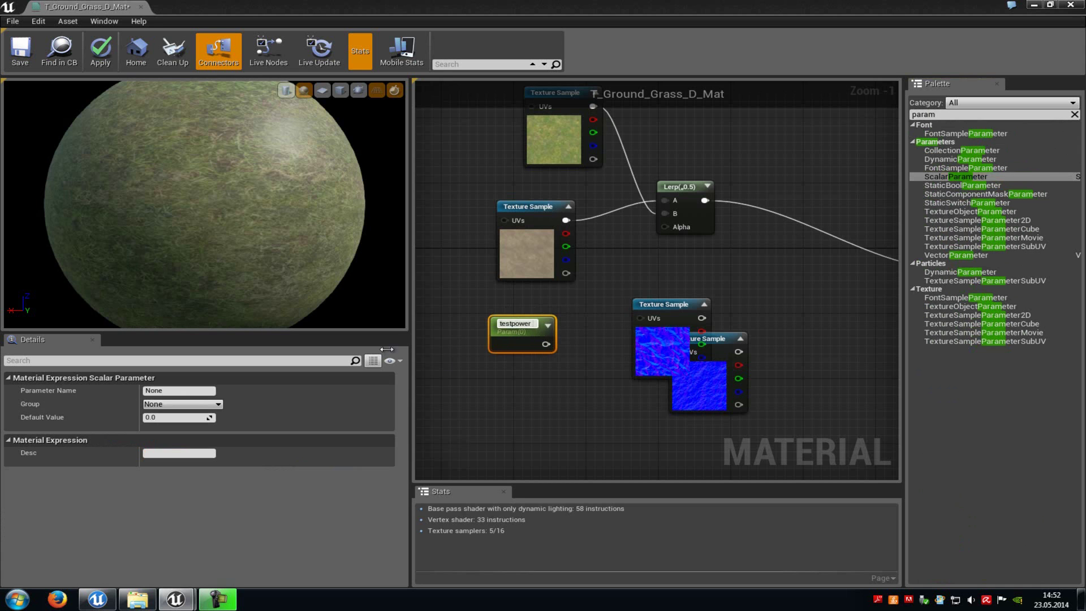
pyautogui.click(582, 295)
pyautogui.moveTo(538, 342); pyautogui.dragTo(679, 231)
# - Set the testpower parameter's default value to 1.0 and inspect the blend on the preview sphere
pyautogui.click(535, 329)
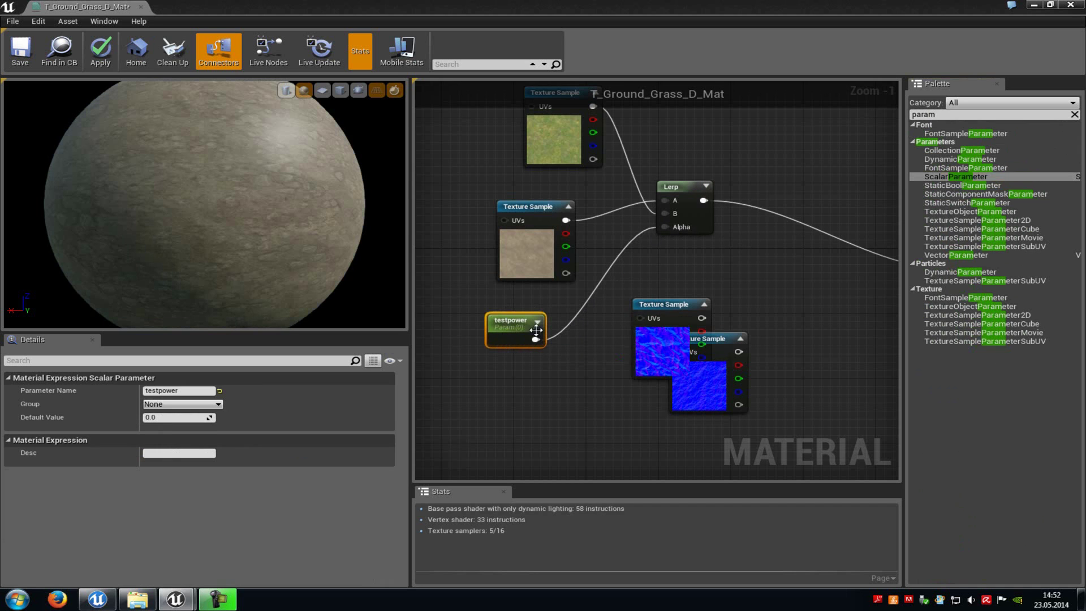
pyautogui.click(166, 418)
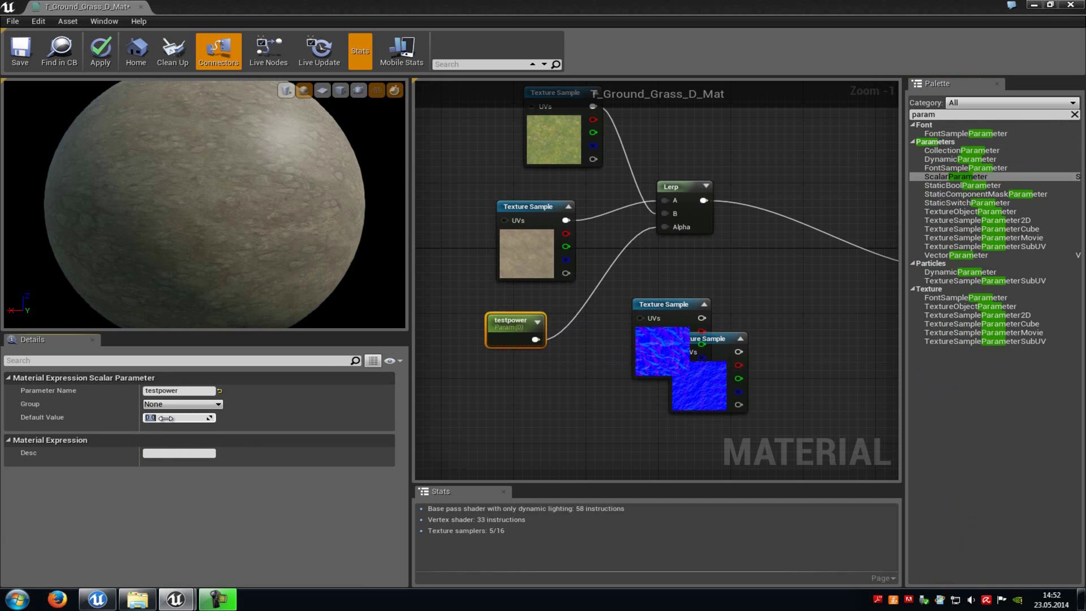
pyautogui.moveTo(243, 198)
pyautogui.mouseDown()
pyautogui.moveTo(200, 196)
pyautogui.moveTo(303, 240)
pyautogui.moveTo(364, 204)
pyautogui.moveTo(161, 236)
pyautogui.moveTo(195, 215)
pyautogui.mouseUp()
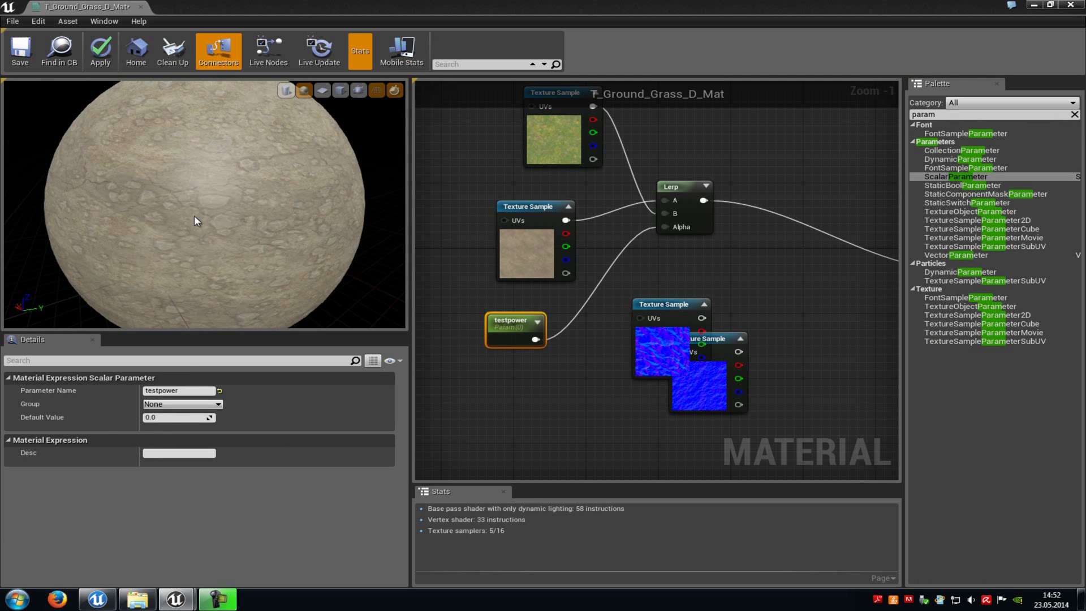
pyautogui.click(160, 418)
pyautogui.press('Return')
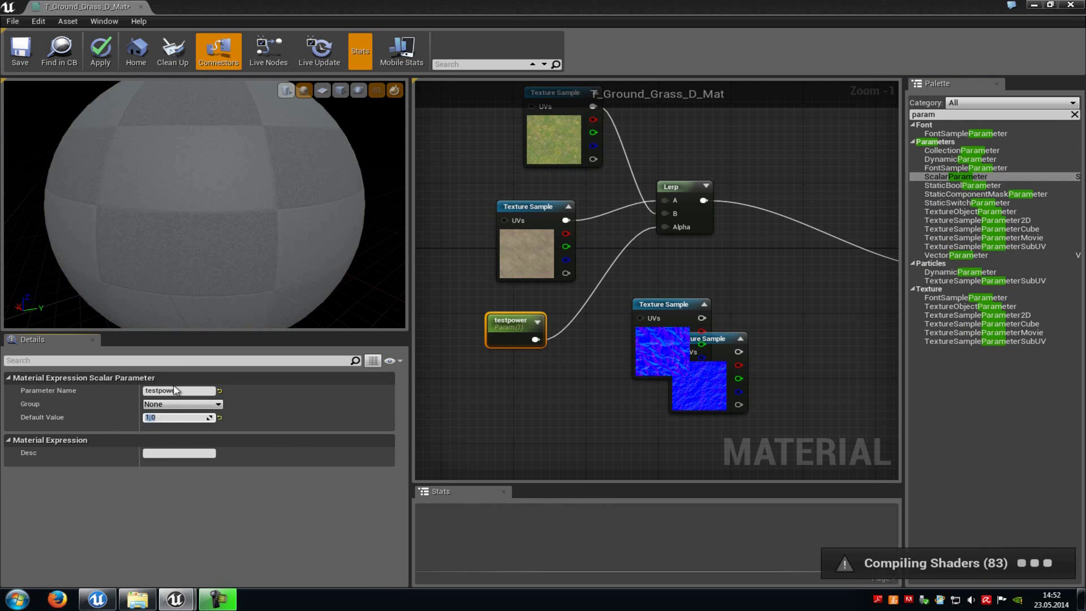
pyautogui.moveTo(293, 188); pyautogui.dragTo(275, 212)
pyautogui.click(736, 275)
pyautogui.scroll(-2, 735, 269)
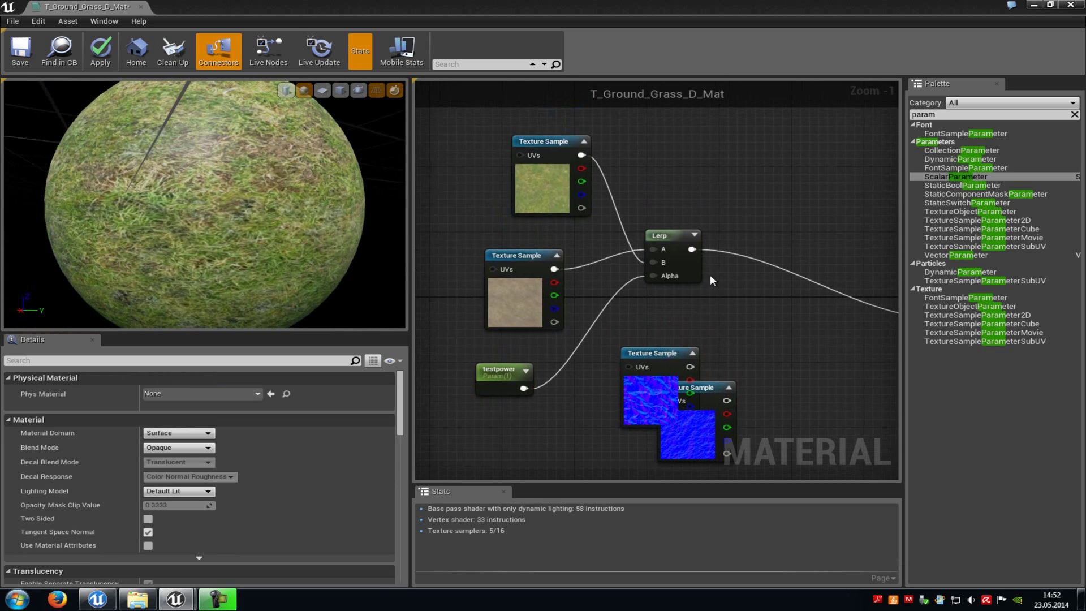
# - Try a default value of 0 for the testpower parameter and inspect the preview sphere
pyautogui.scroll(2, 670, 215)
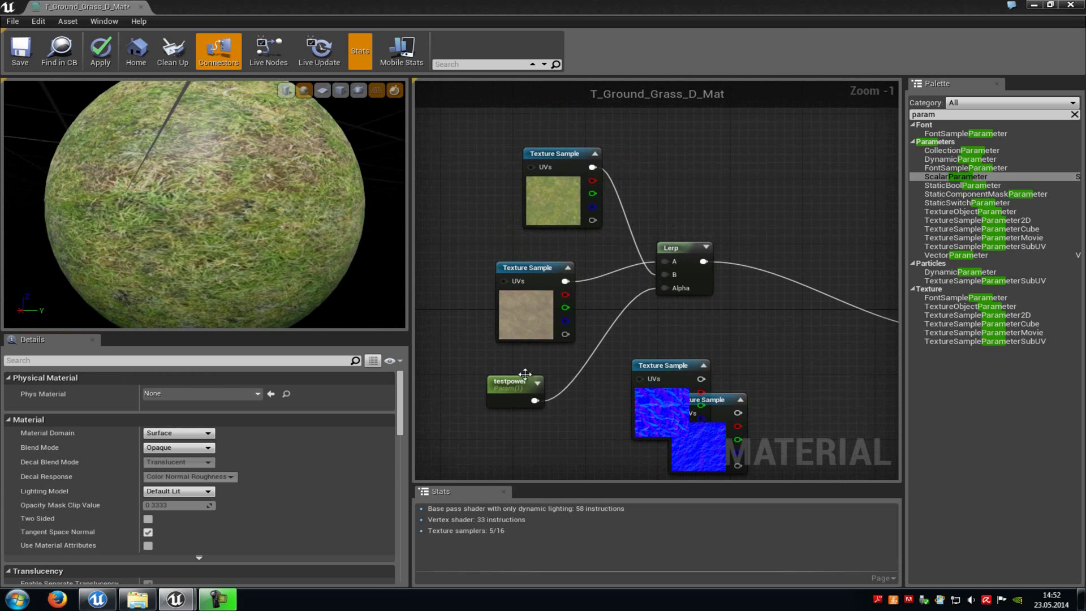
pyautogui.click(526, 399)
pyautogui.click(175, 416)
pyautogui.write('0')
pyautogui.press('Return')
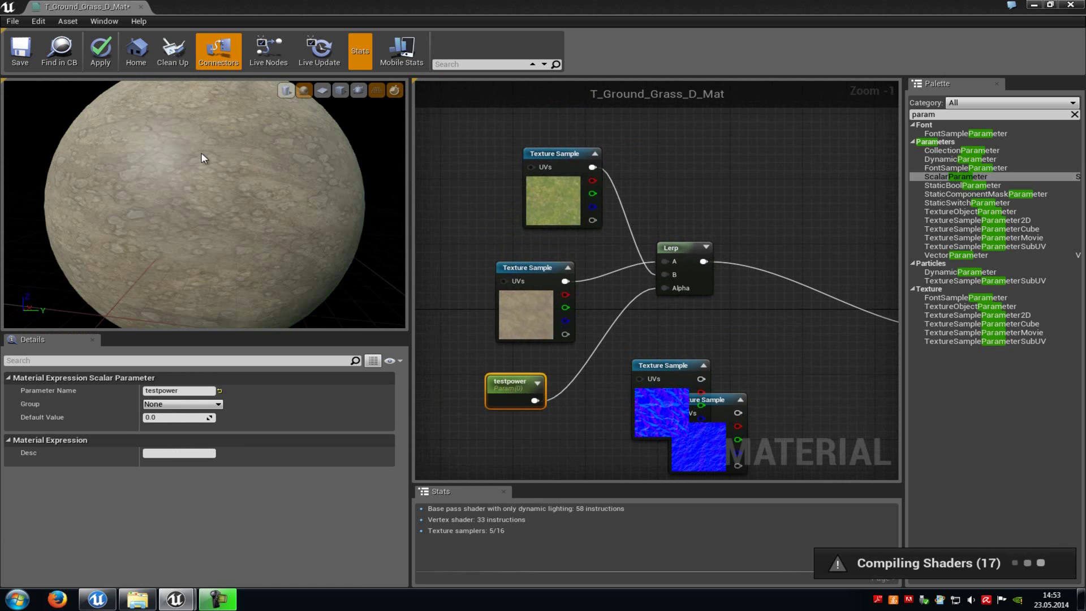
pyautogui.moveTo(203, 159); pyautogui.dragTo(164, 158)
# - Return the testpower parameter's default value to 1
pyautogui.click(171, 416)
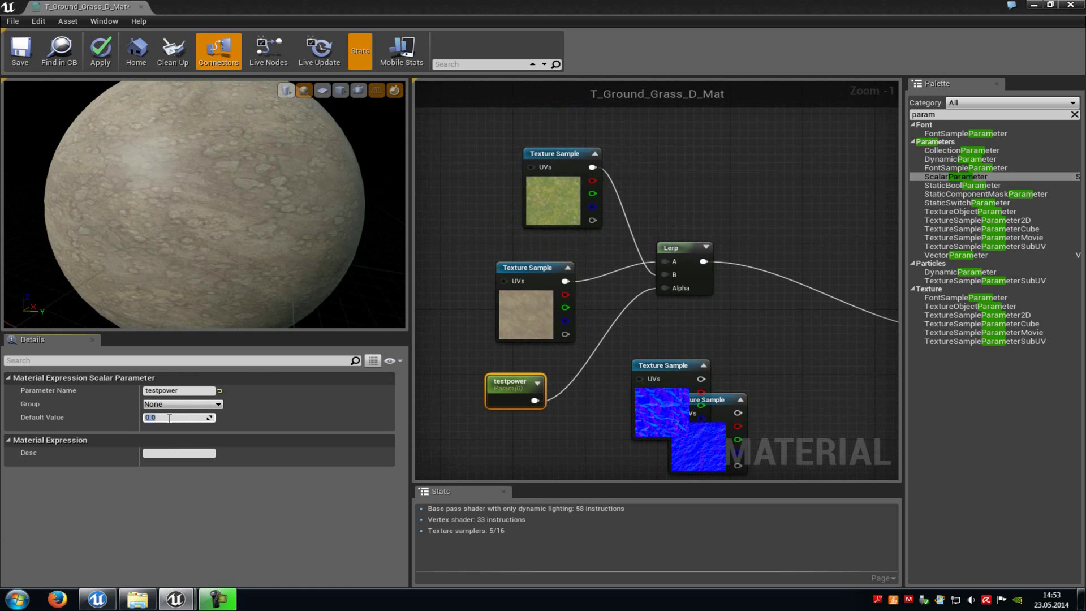
pyautogui.write('1')
pyautogui.press('Return')
pyautogui.click(680, 320)
# - Duplicate the Lerp node, place the copy below the normal map samples and connect its output to the material's Normal input
pyautogui.scroll(-2, 707, 339)
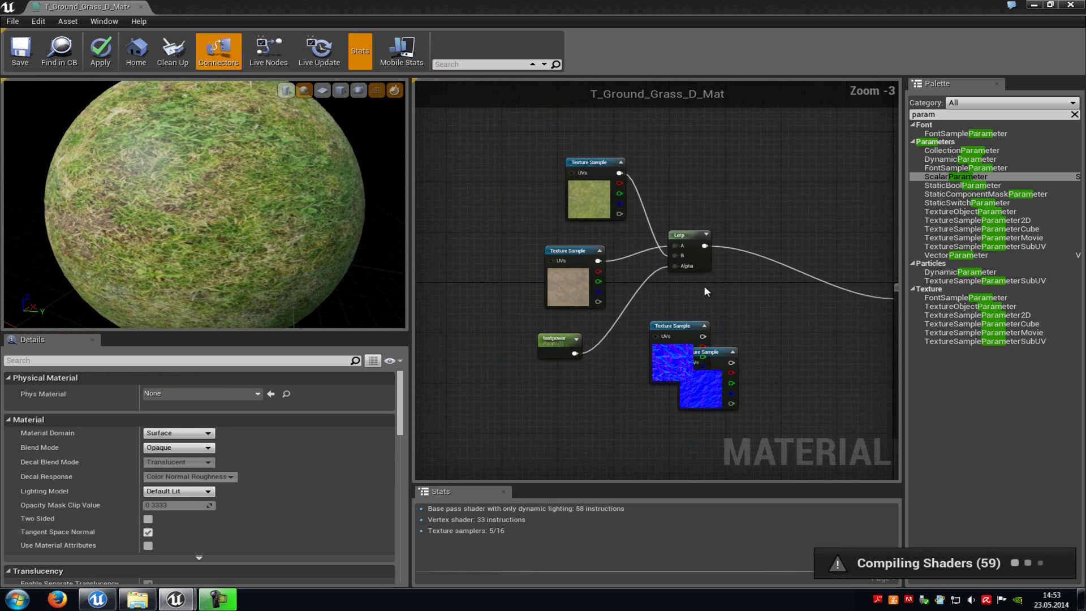
pyautogui.scroll(-1, 704, 286)
pyautogui.click(688, 267)
pyautogui.hotkey('ctrl', 'c')
pyautogui.hotkey('ctrl', 'v')
pyautogui.moveTo(761, 315); pyautogui.dragTo(715, 432)
pyautogui.scroll(4, 710, 358)
pyautogui.moveTo(615, 407); pyautogui.dragTo(825, 250)
pyautogui.moveTo(703, 303); pyautogui.dragTo(847, 323, button='right')
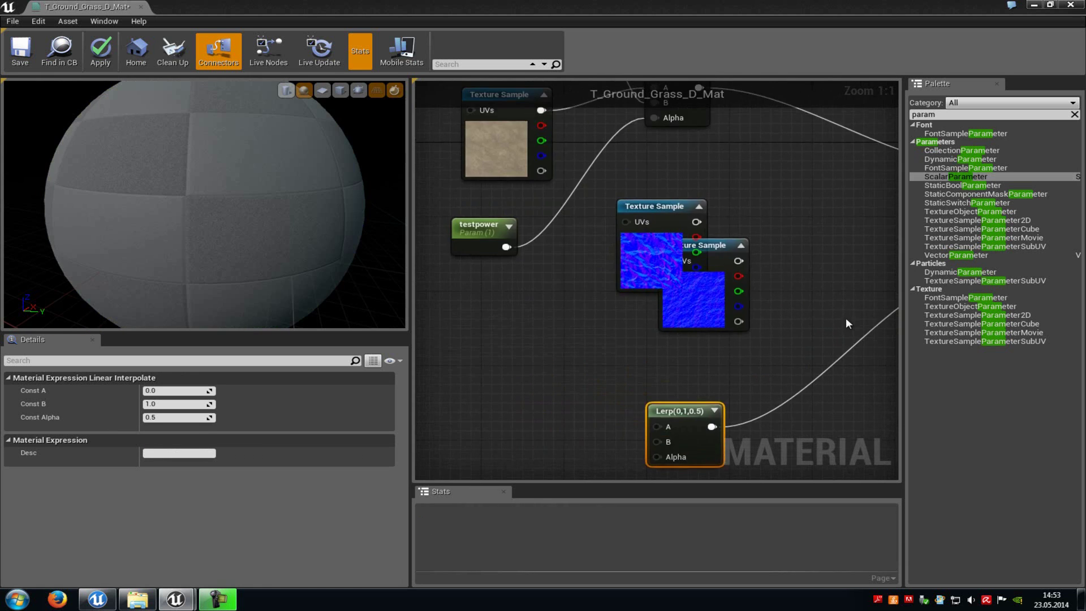
# - Feed the second Lerp with the gravel normal map in A, the grass normal map in B and testpower in Alpha
pyautogui.scroll(-1, 847, 323)
pyautogui.moveTo(718, 250); pyautogui.dragTo(516, 310)
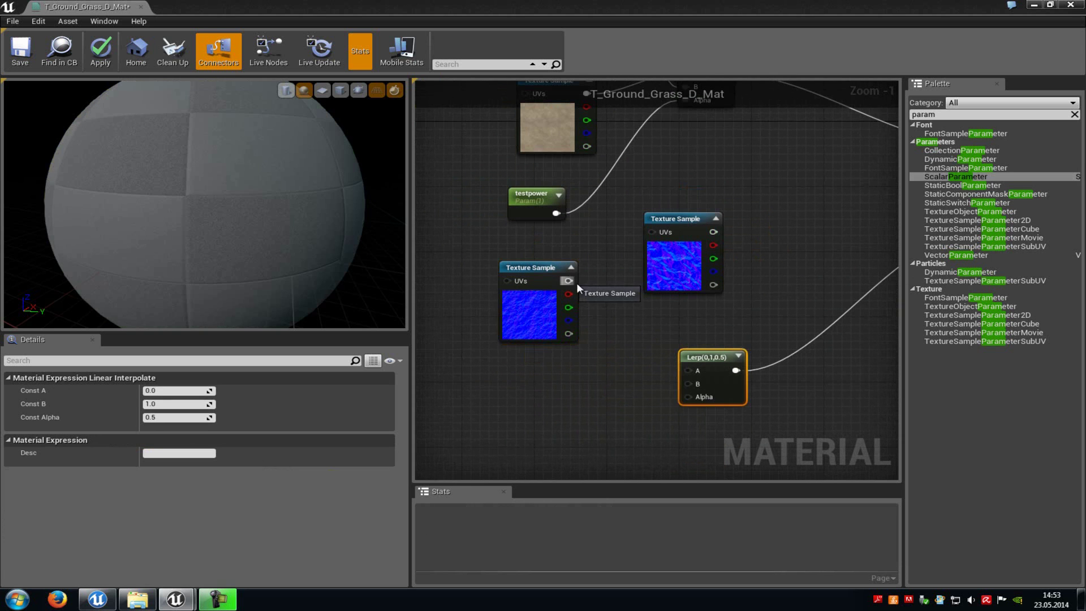
pyautogui.moveTo(568, 281); pyautogui.dragTo(687, 384)
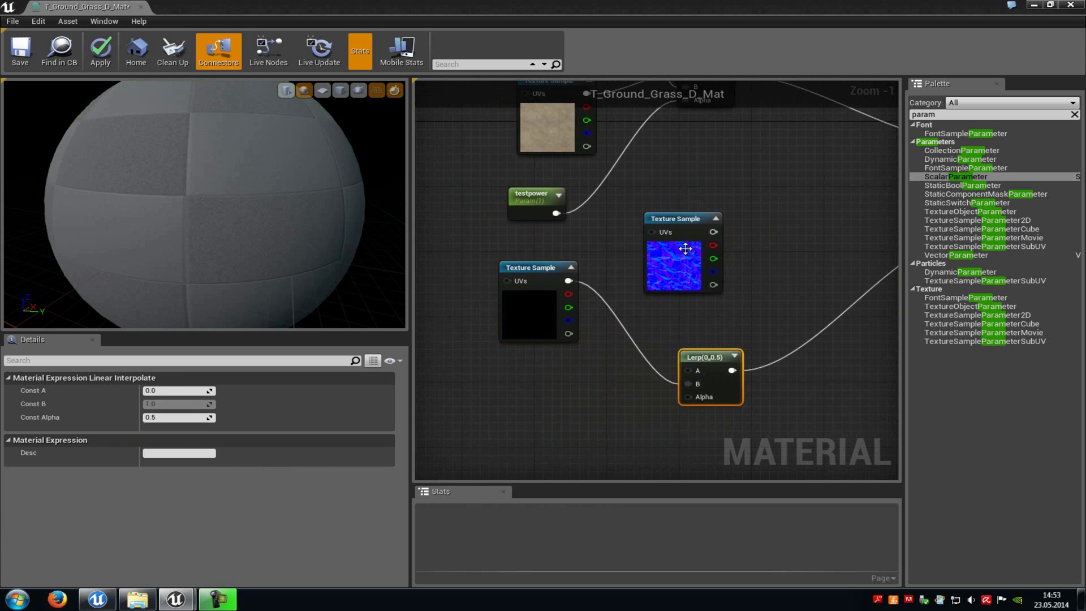
pyautogui.click(685, 249)
pyautogui.moveTo(685, 249); pyautogui.dragTo(557, 215)
pyautogui.click(725, 234)
pyautogui.moveTo(728, 234); pyautogui.dragTo(635, 284, button='right')
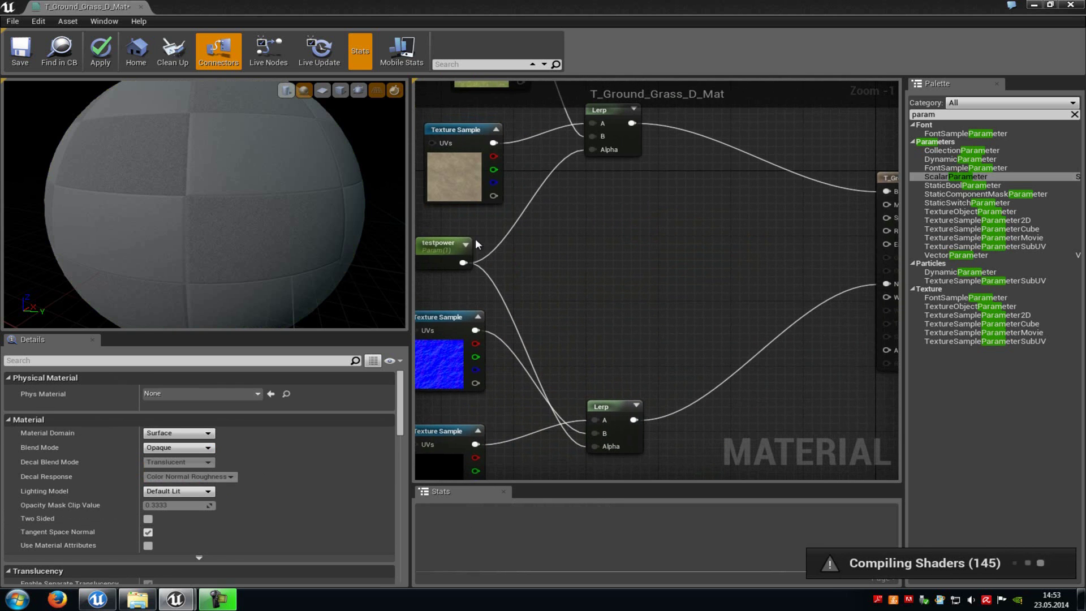
# - Apply the changes to the finished material graph and close the material editor
pyautogui.scroll(-2, 582, 242)
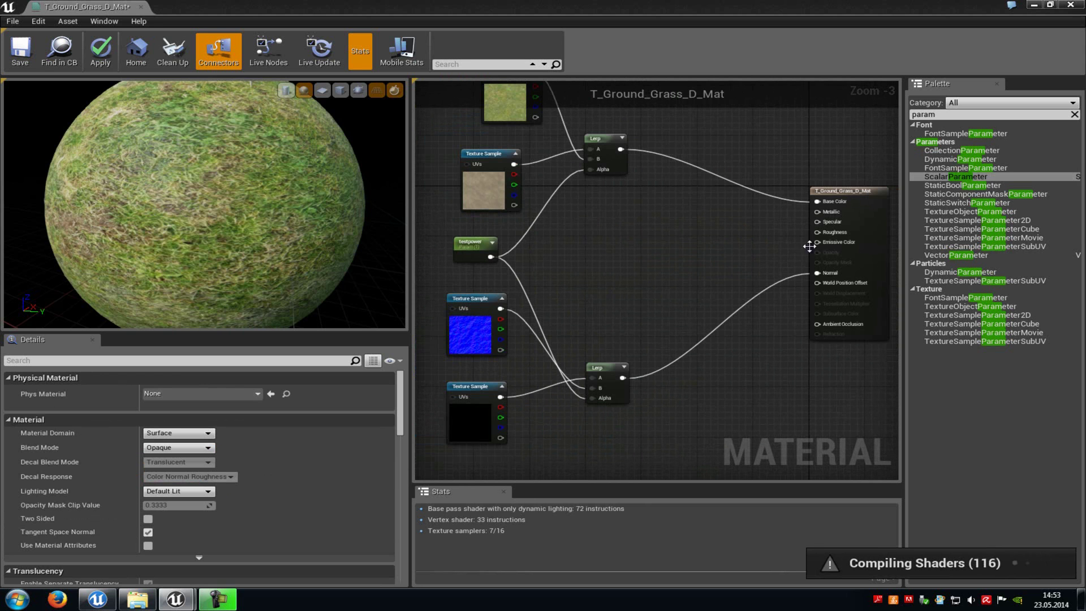
pyautogui.moveTo(726, 217); pyautogui.dragTo(728, 267, button='right')
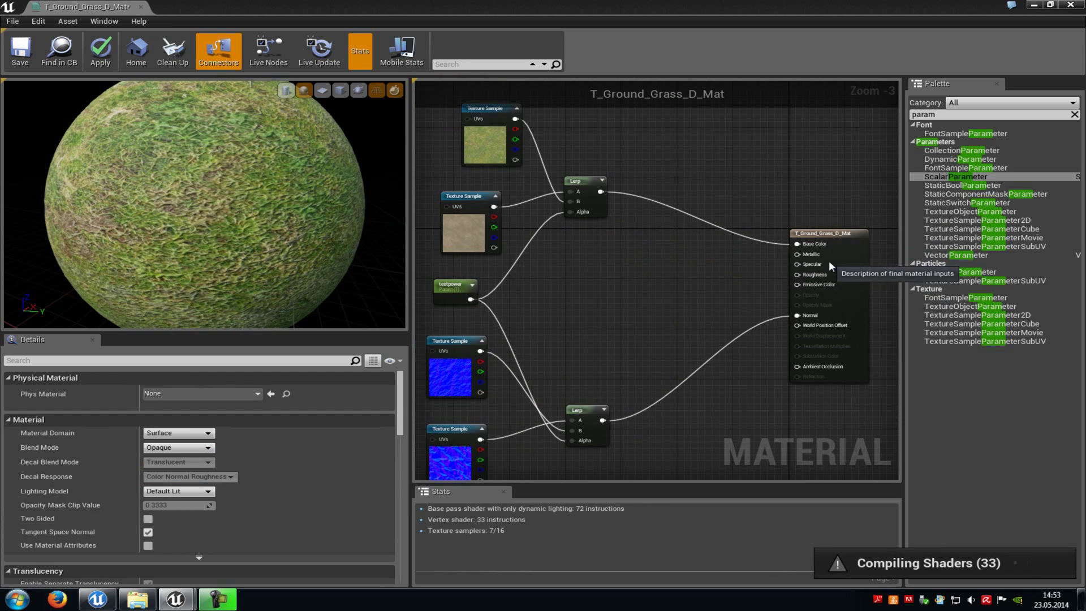
pyautogui.moveTo(637, 253); pyautogui.dragTo(750, 326, button='right')
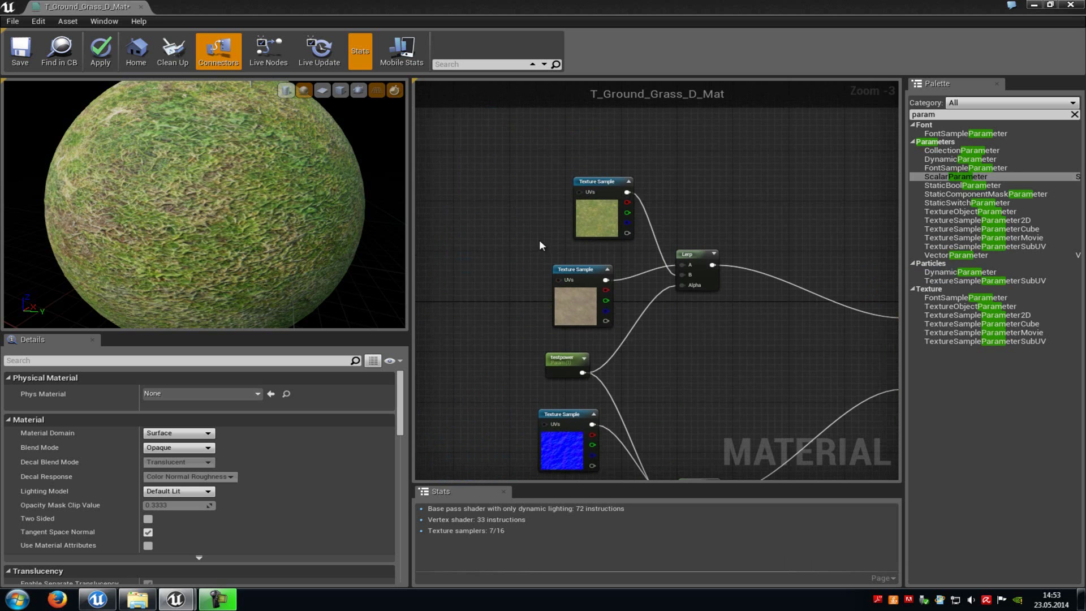
pyautogui.moveTo(701, 365); pyautogui.dragTo(646, 268, button='right')
pyautogui.scroll(-1, 673, 269)
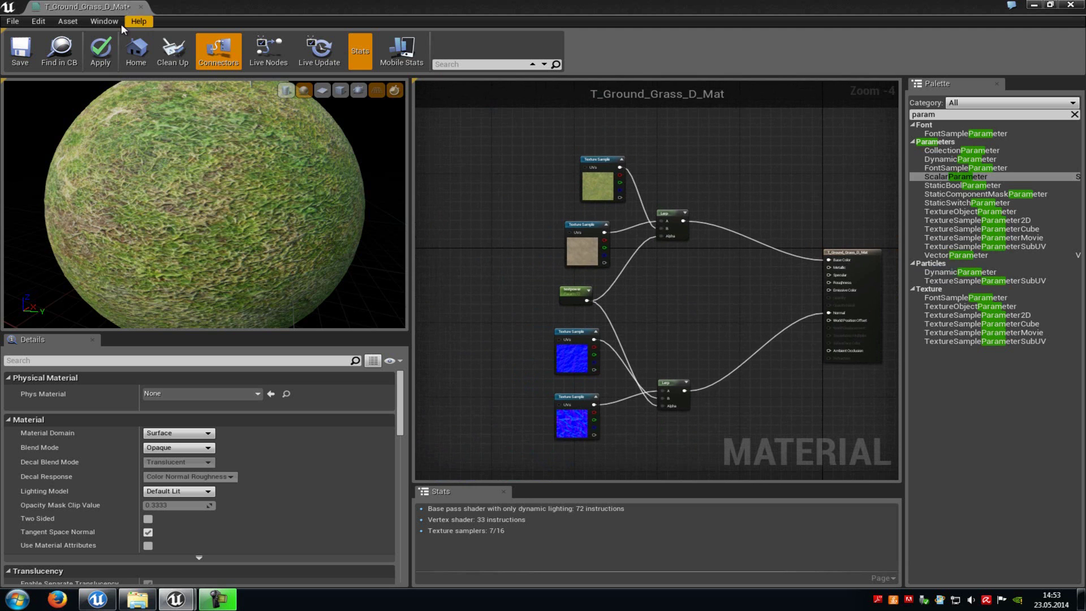
pyautogui.click(101, 50)
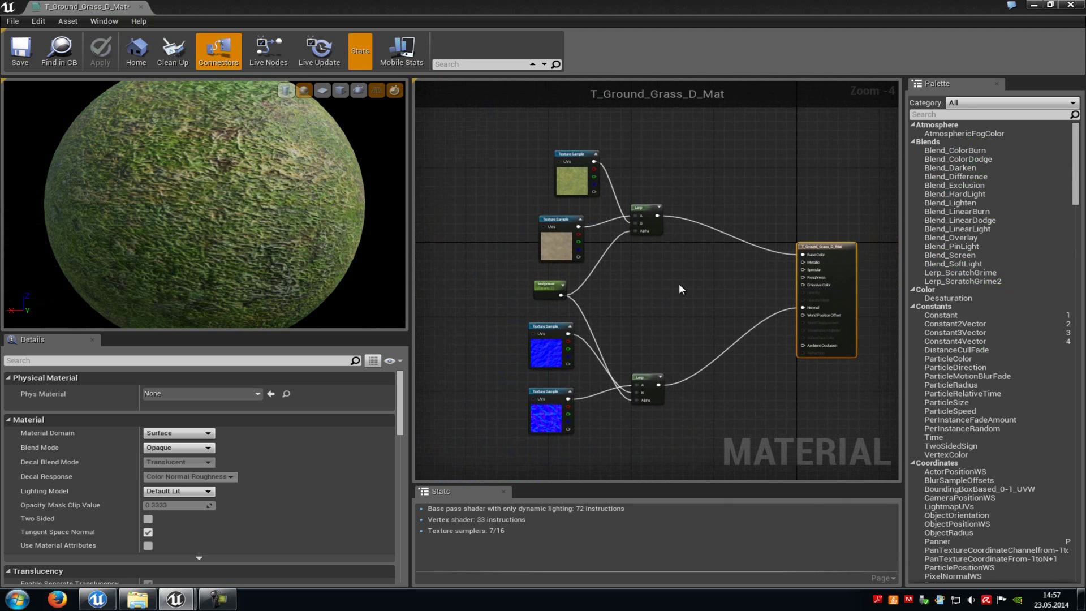
pyautogui.click(1076, 5)
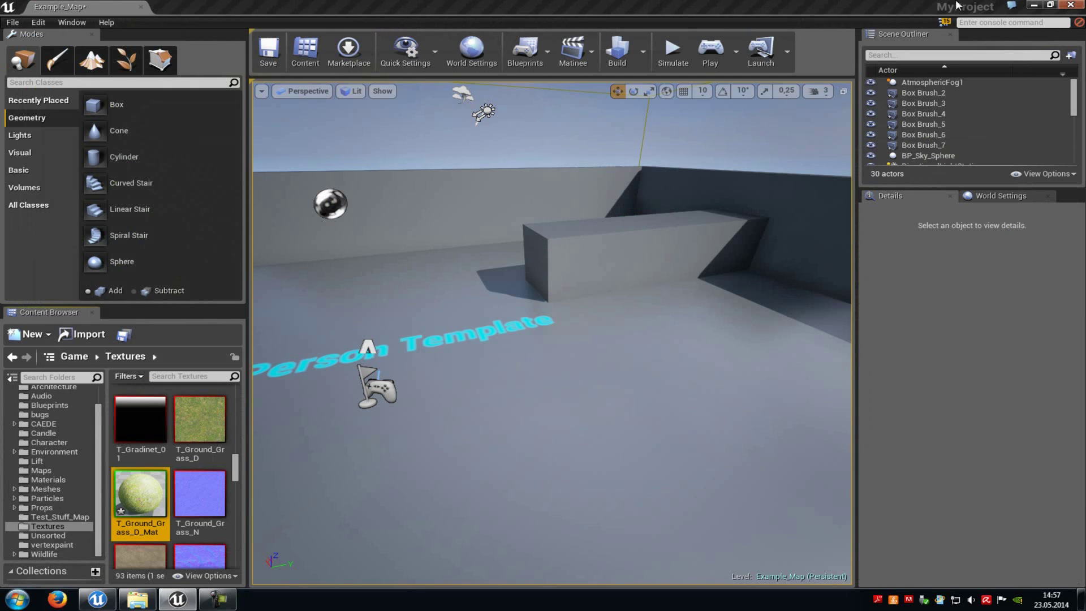
# - Place the Wall_400x400 mesh from the Architecture folder on the level floor and set its mobility to Movable
pyautogui.click(49, 411)
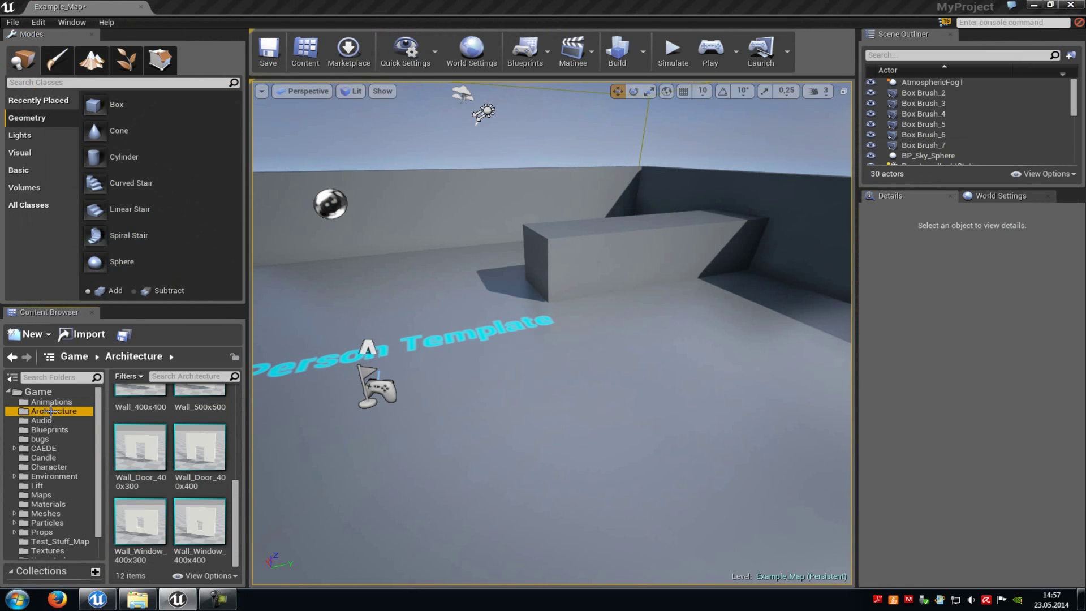
pyautogui.scroll(1, 170, 453)
pyautogui.click(133, 471)
pyautogui.moveTo(133, 471); pyautogui.dragTo(502, 427)
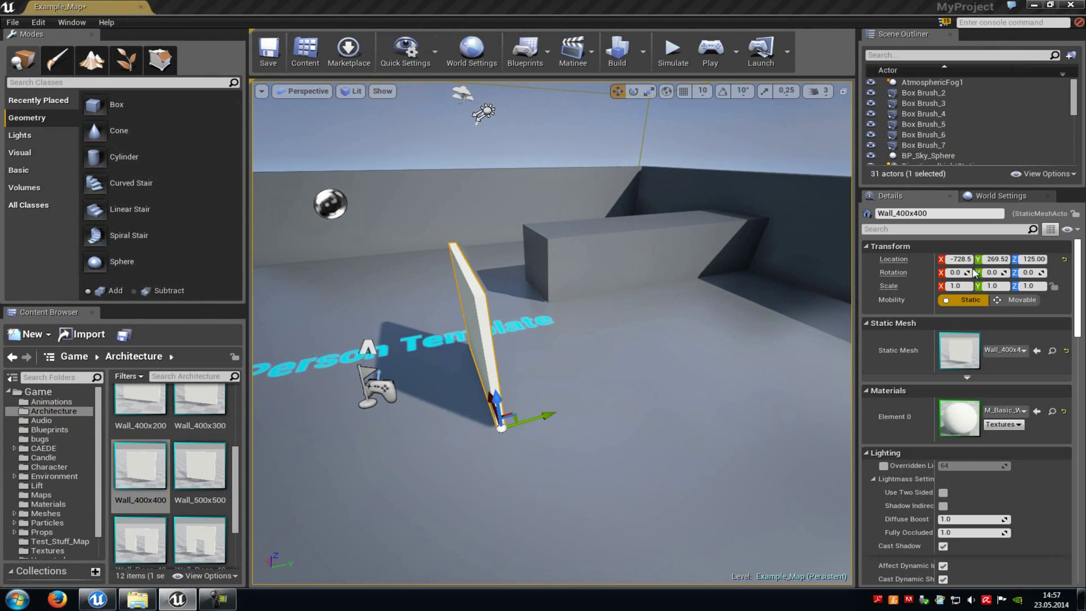
pyautogui.click(1013, 299)
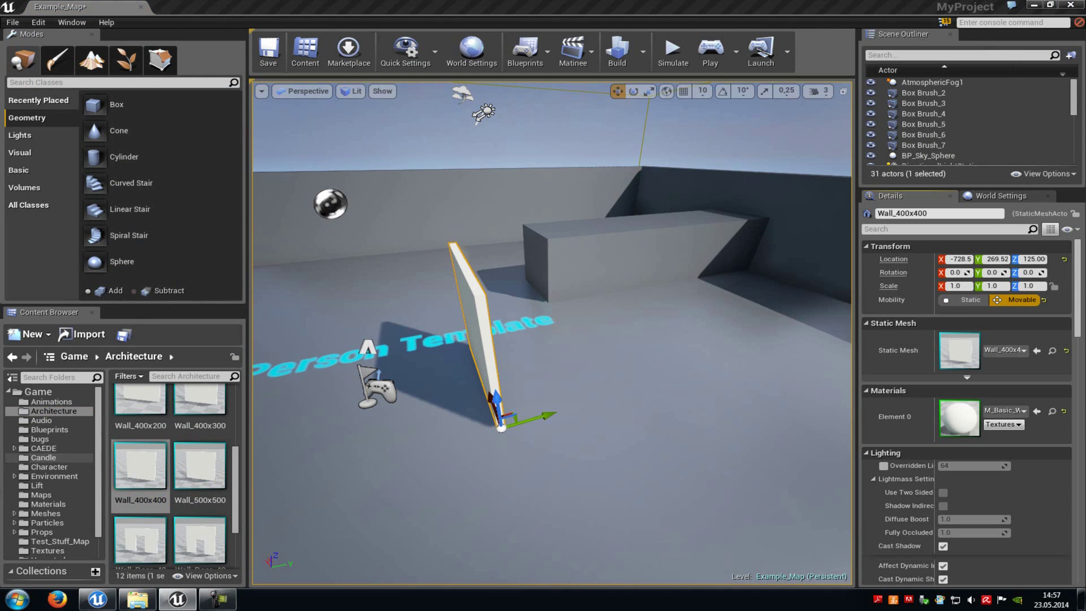
# - Apply the T_Ground_Grass_D_Mat material from the Textures folder to the wall in the level
pyautogui.click(48, 550)
pyautogui.scroll(-1, 192, 420)
pyautogui.scroll(-8, 192, 420)
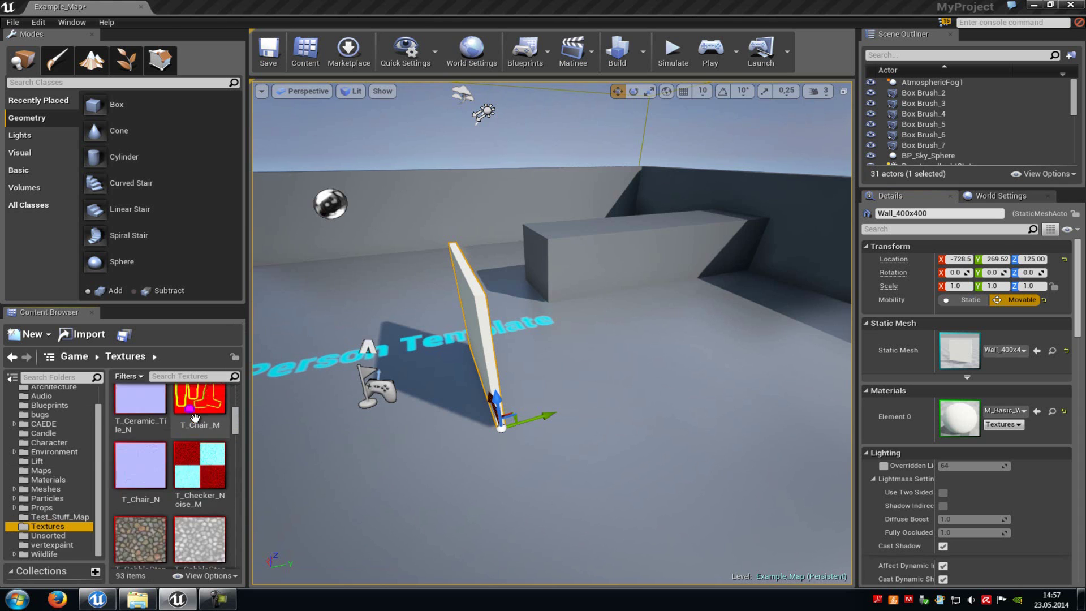
pyautogui.scroll(-6, 202, 422)
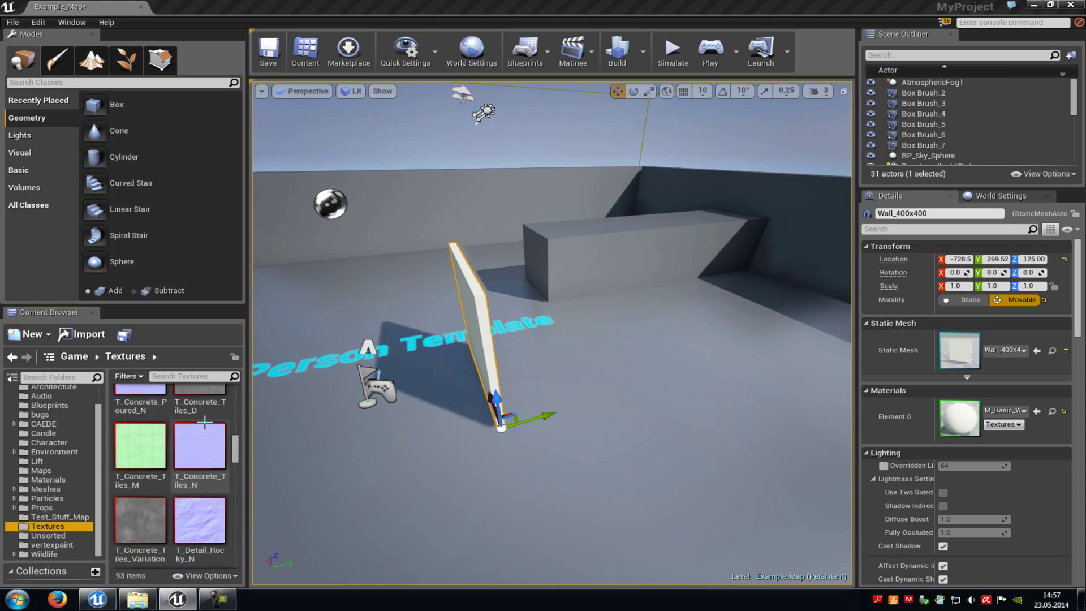
pyautogui.scroll(-1, 202, 424)
pyautogui.moveTo(144, 430); pyautogui.dragTo(477, 341)
pyautogui.moveTo(478, 341); pyautogui.dragTo(526, 339, button='right')
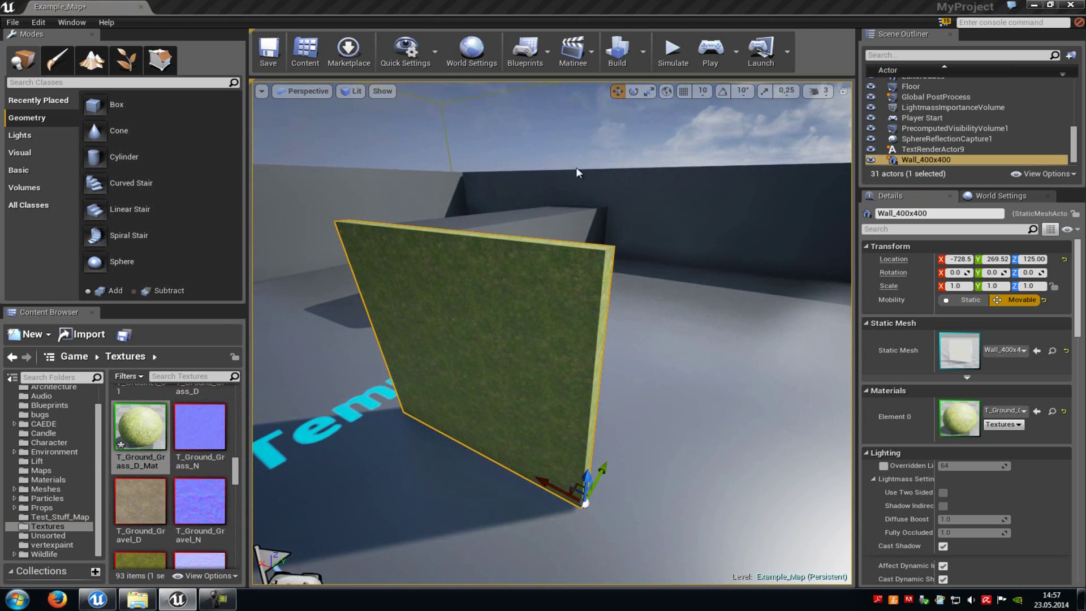
# - Add a new Matinee to the level and create an empty group named test in it
pyautogui.click(585, 61)
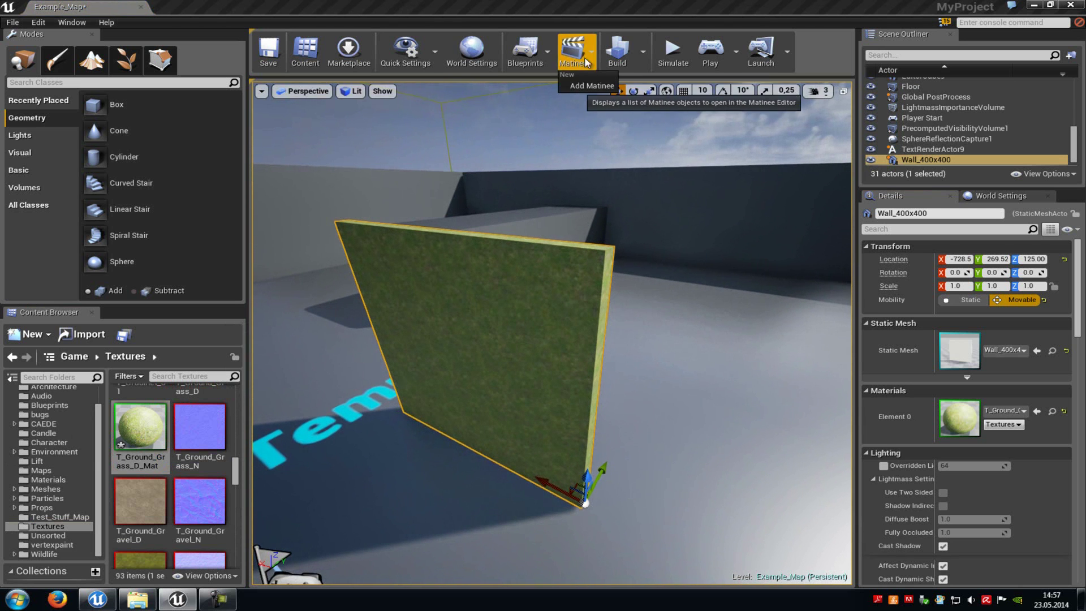
pyautogui.click(589, 87)
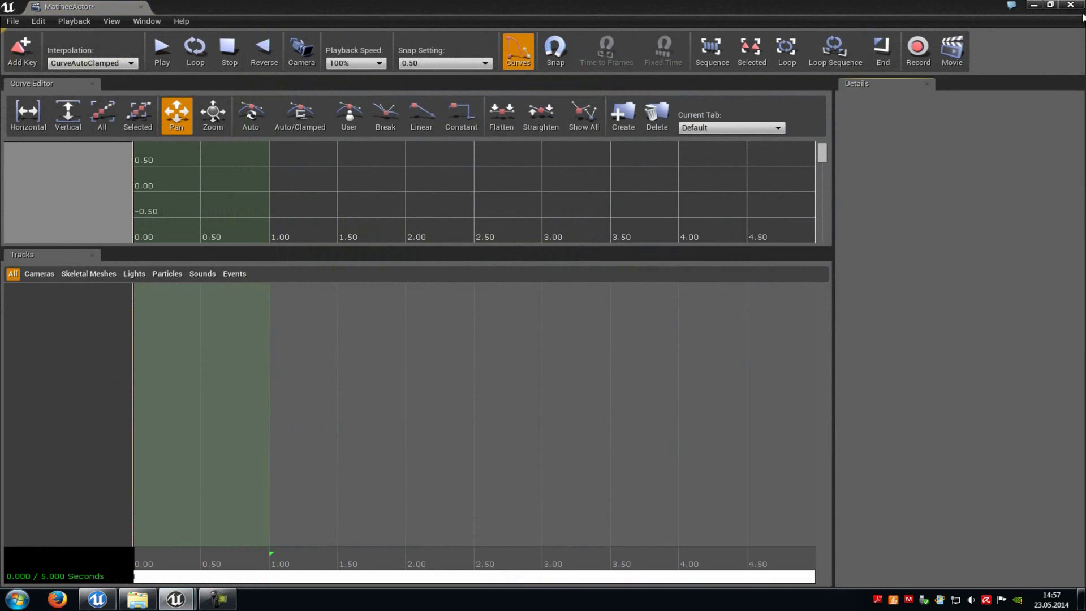
pyautogui.click(1050, 5)
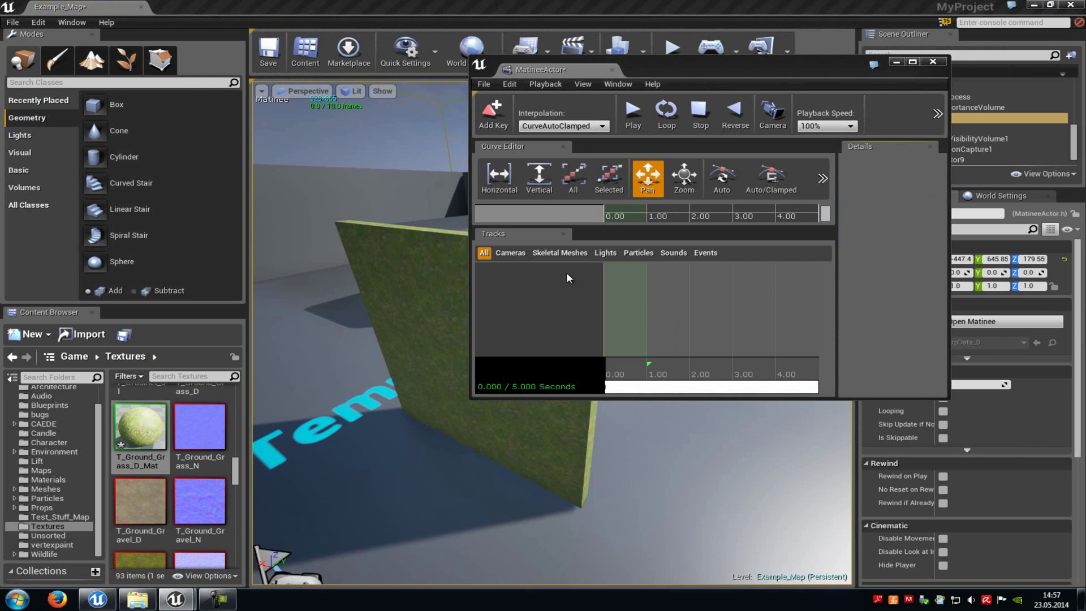
pyautogui.rightClick(553, 270)
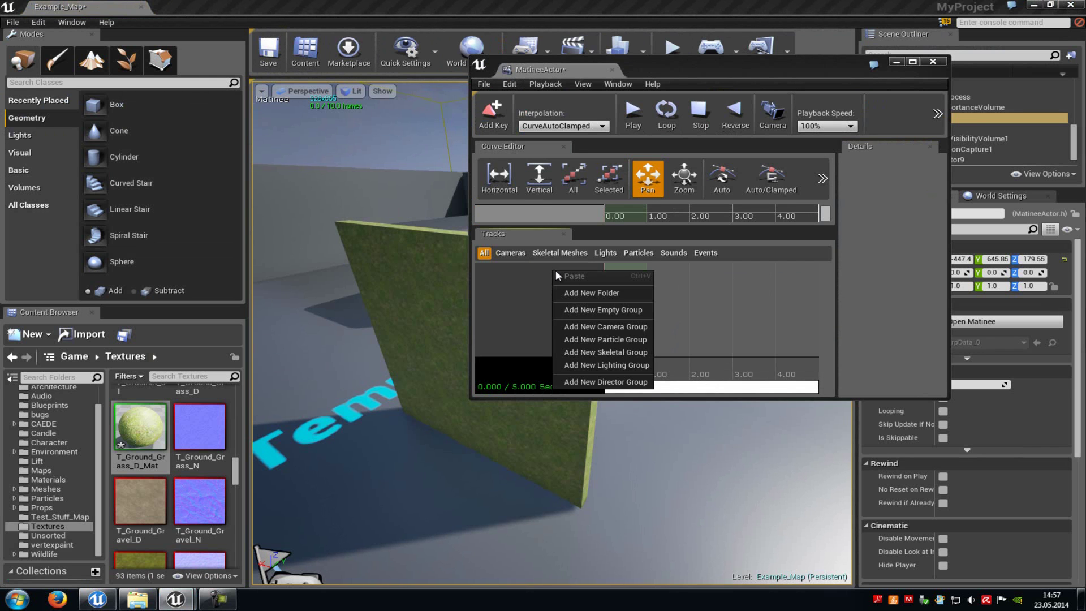
pyautogui.click(610, 305)
pyautogui.write('test')
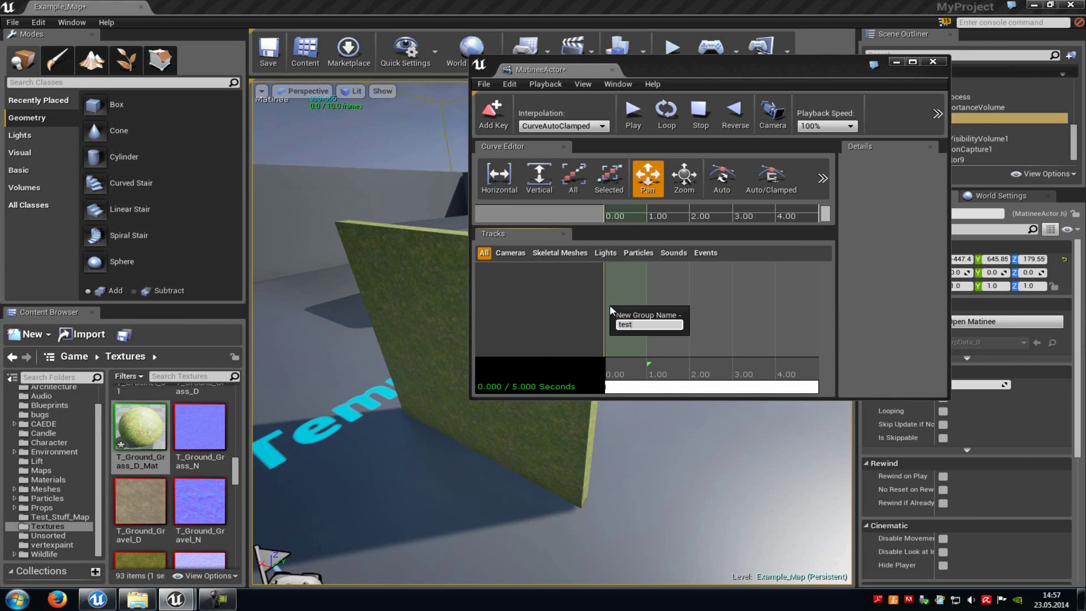
pyautogui.press('Return')
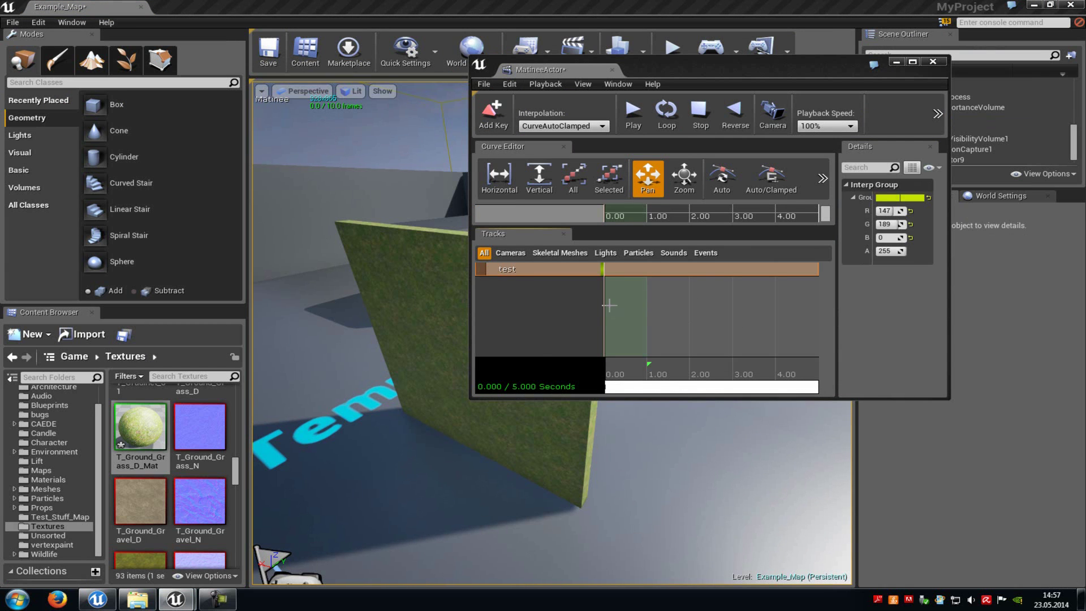
# - Add the wall actor to the test group and give the group a Float Material Parameter track
pyautogui.click(423, 272)
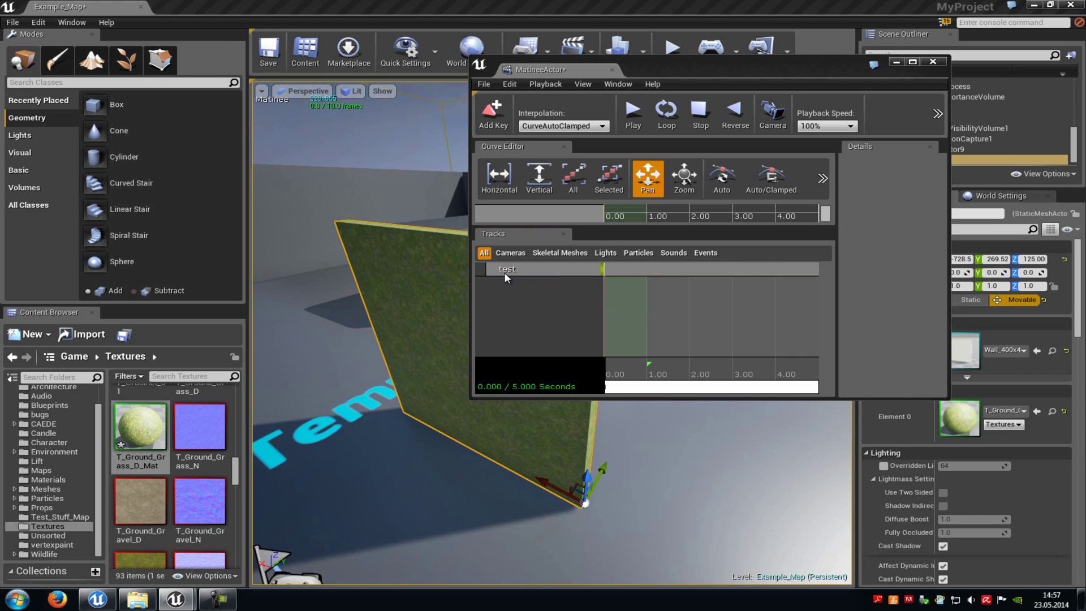
pyautogui.rightClick(533, 270)
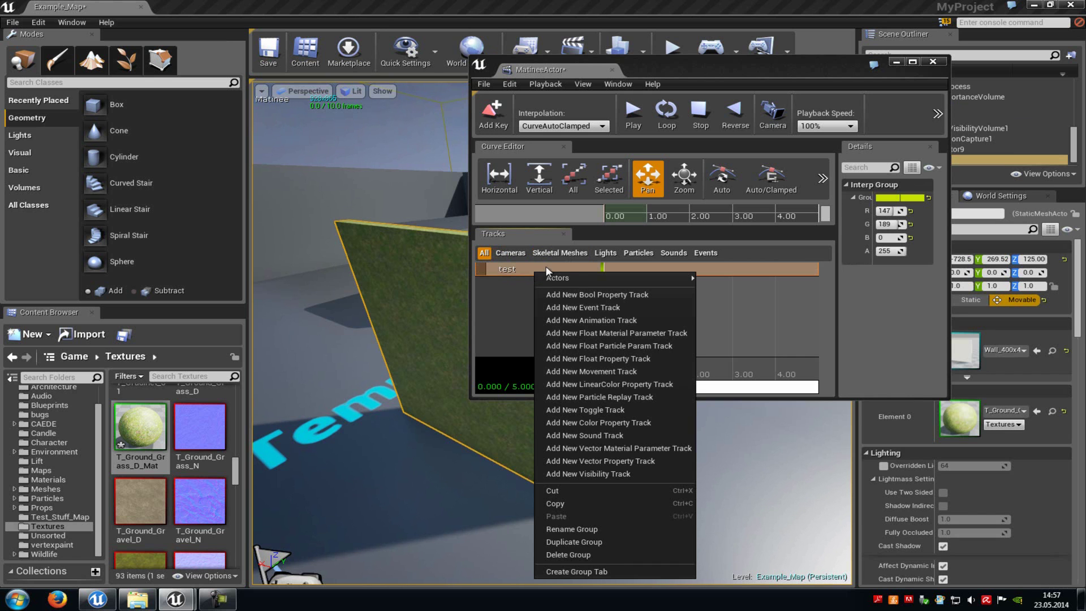
pyautogui.moveTo(579, 275)
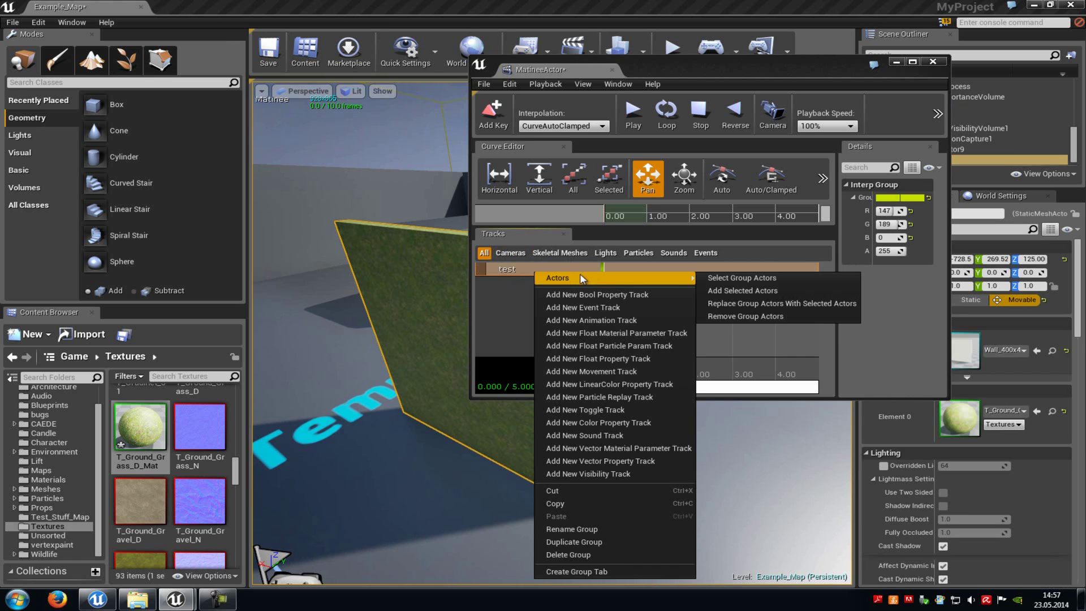
pyautogui.click(735, 289)
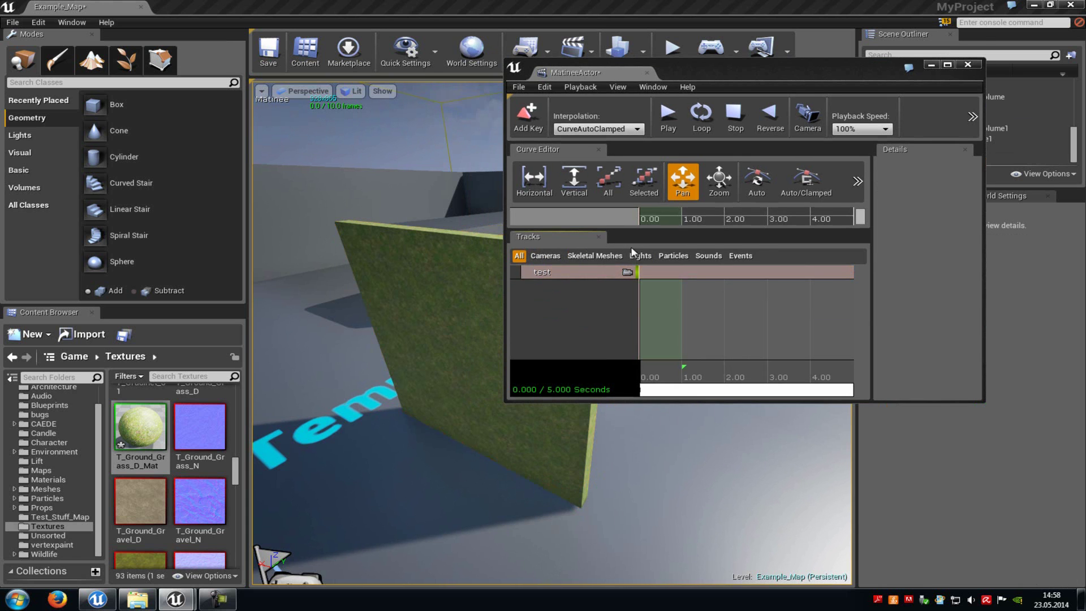
pyautogui.rightClick(566, 271)
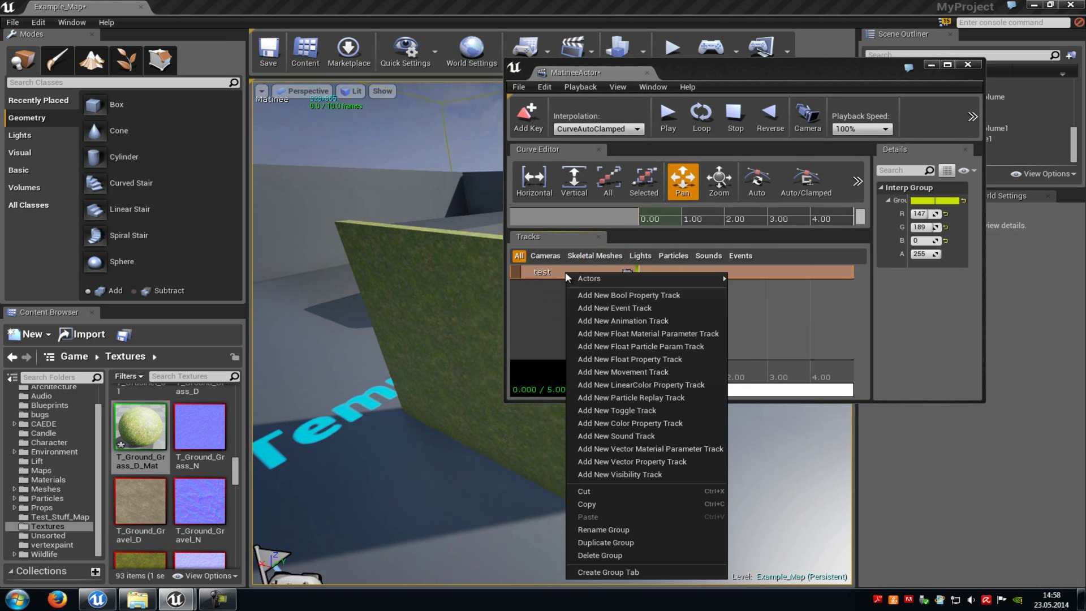
pyautogui.click(650, 330)
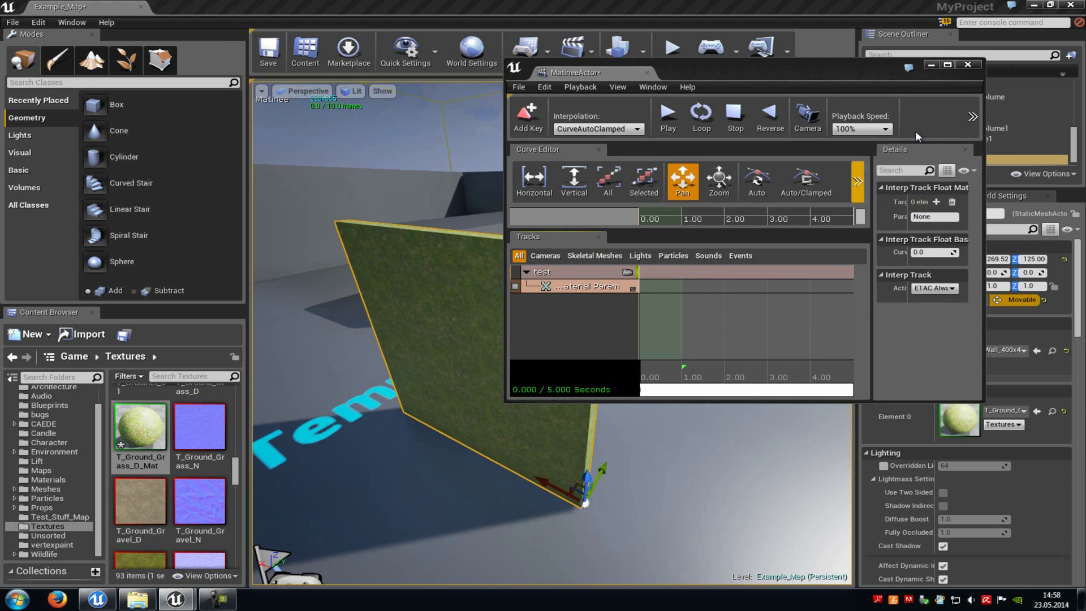
# - Extend the Matinee's green loop section to the sequence end at 5 seconds
pyautogui.click(947, 64)
pyautogui.scroll(-5, 312, 485)
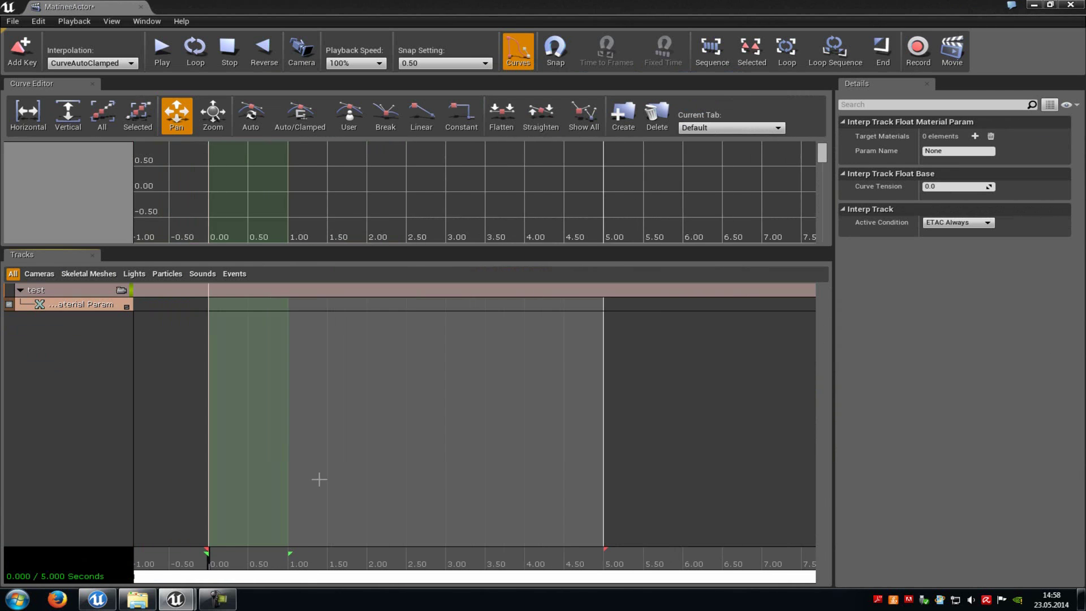
pyautogui.moveTo(301, 556); pyautogui.dragTo(519, 537)
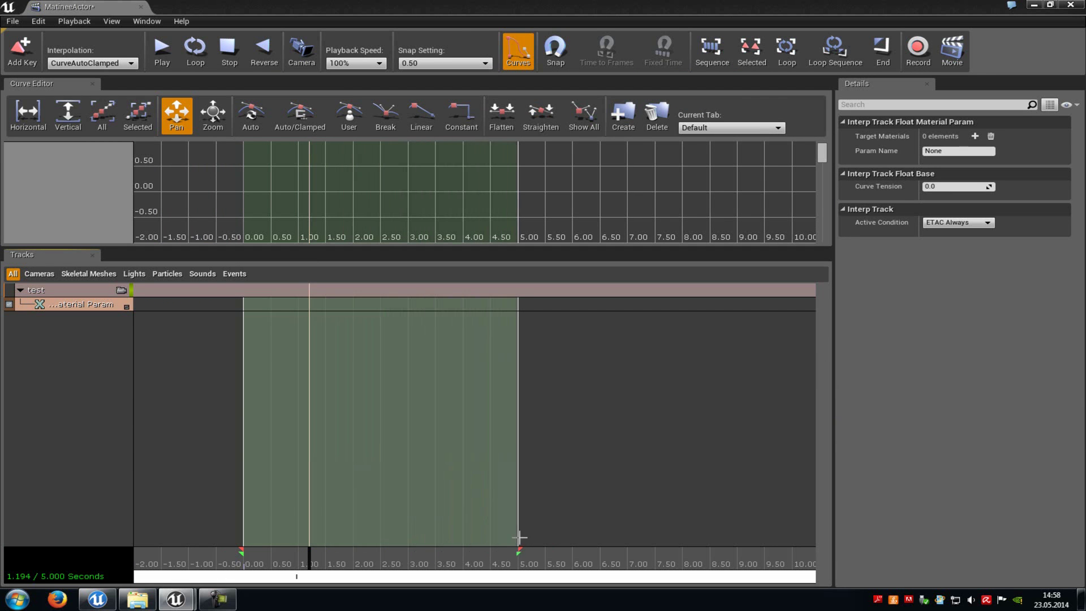
# - Add keys to the material parameter track at 0 and 5 seconds and return the time marker to 0
pyautogui.moveTo(308, 560); pyautogui.dragTo(225, 571)
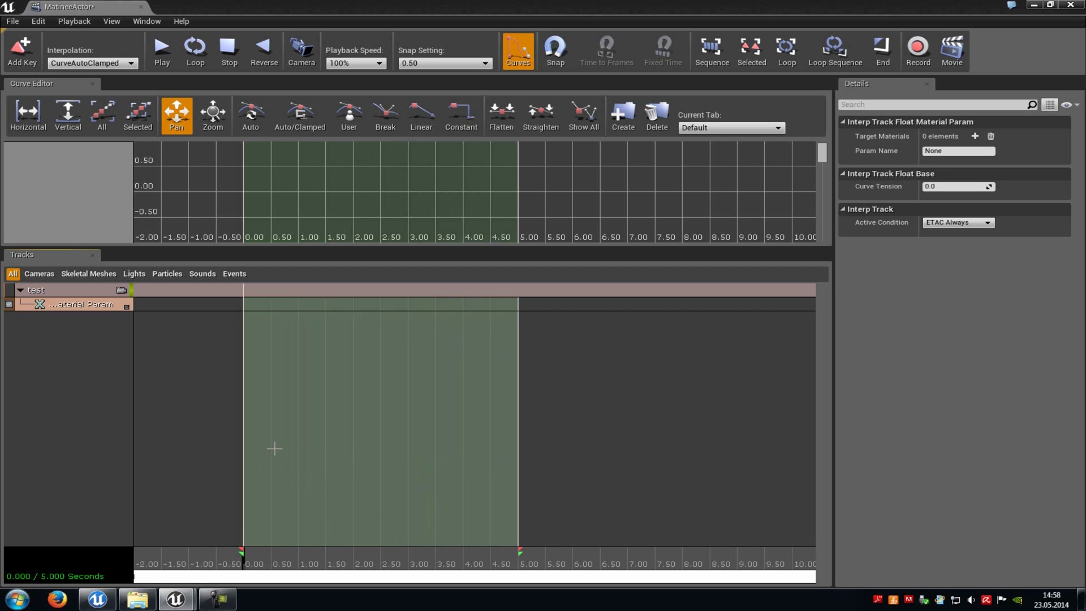
pyautogui.press('Return')
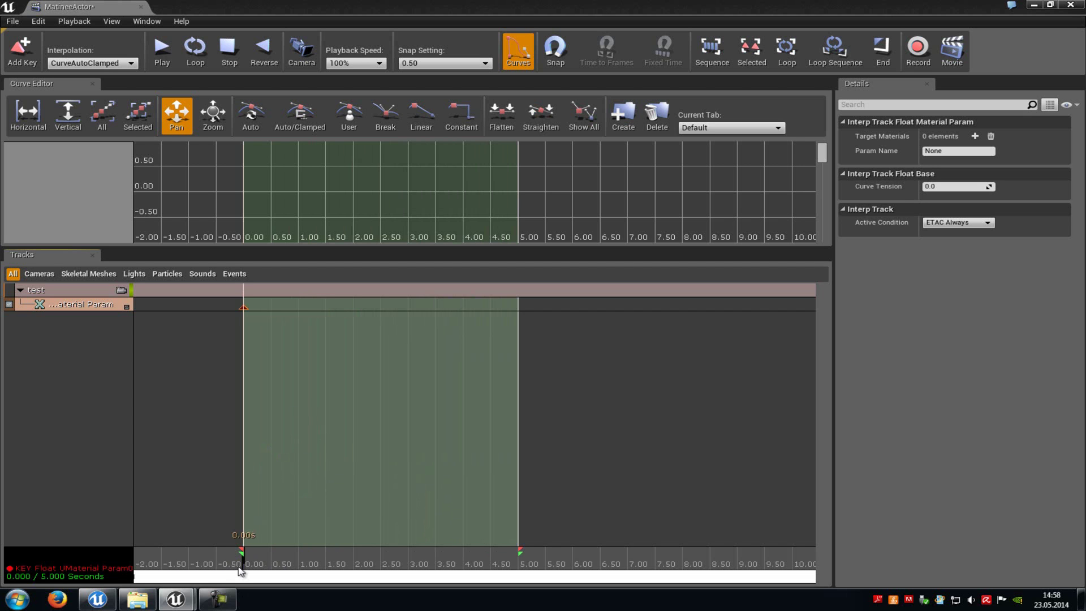
pyautogui.moveTo(241, 564); pyautogui.dragTo(531, 567)
pyautogui.press('Return')
pyautogui.moveTo(518, 561); pyautogui.dragTo(207, 548)
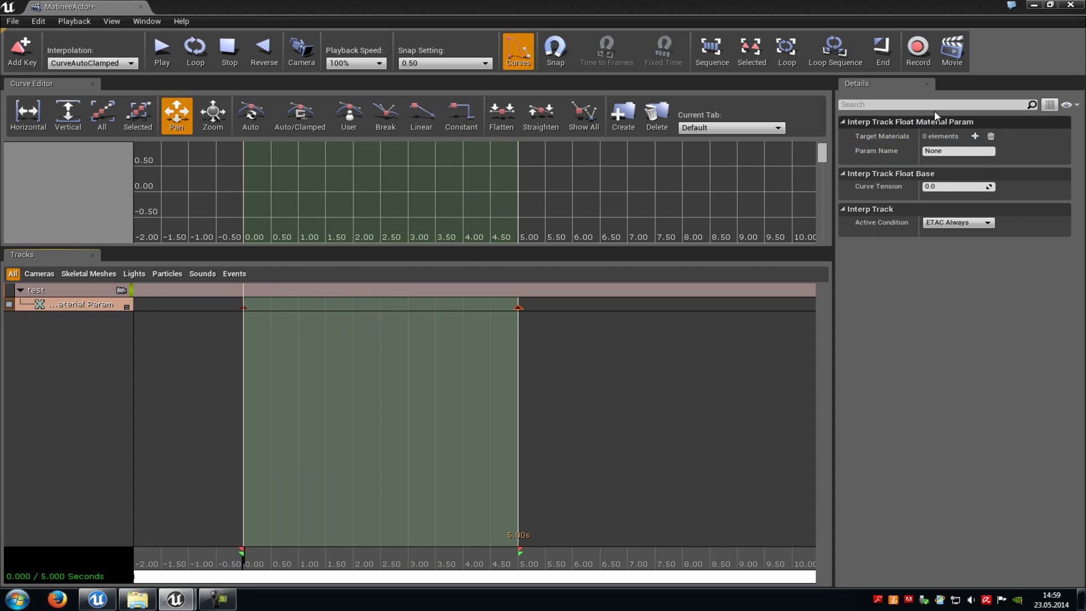
# - Add a Target Materials element to the track and assign T_Ground_Grass_D_Mat to it
pyautogui.click(974, 136)
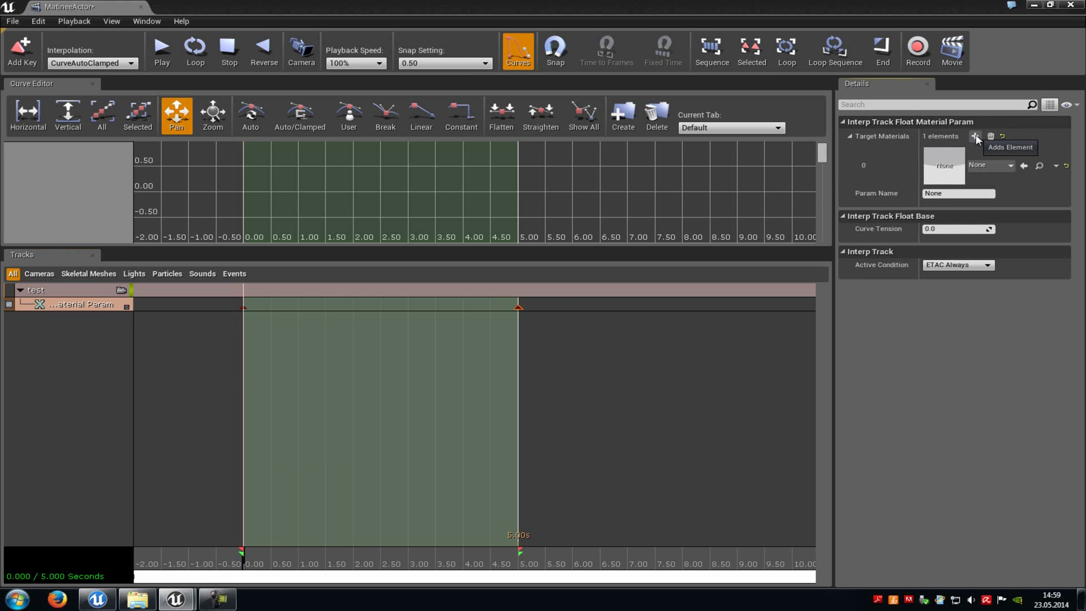
pyautogui.click(1050, 4)
pyautogui.click(141, 428)
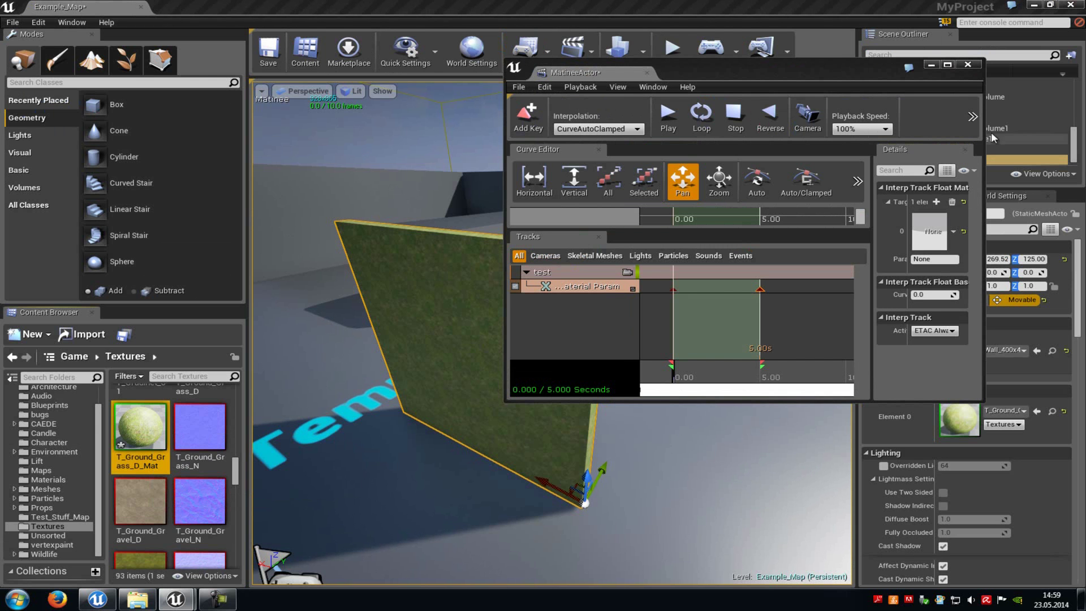
pyautogui.click(947, 64)
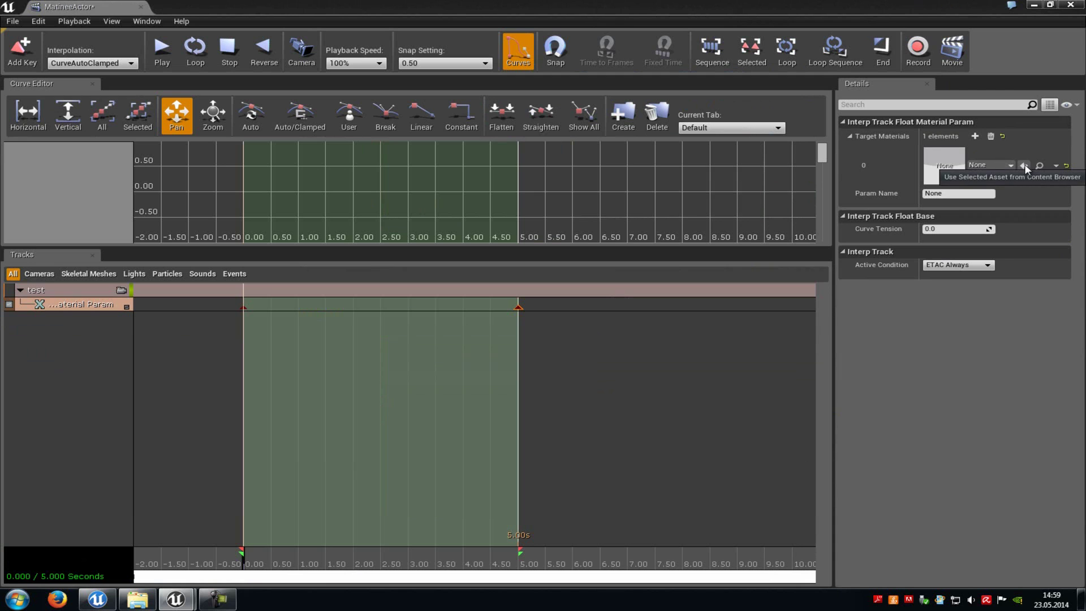
pyautogui.click(1023, 165)
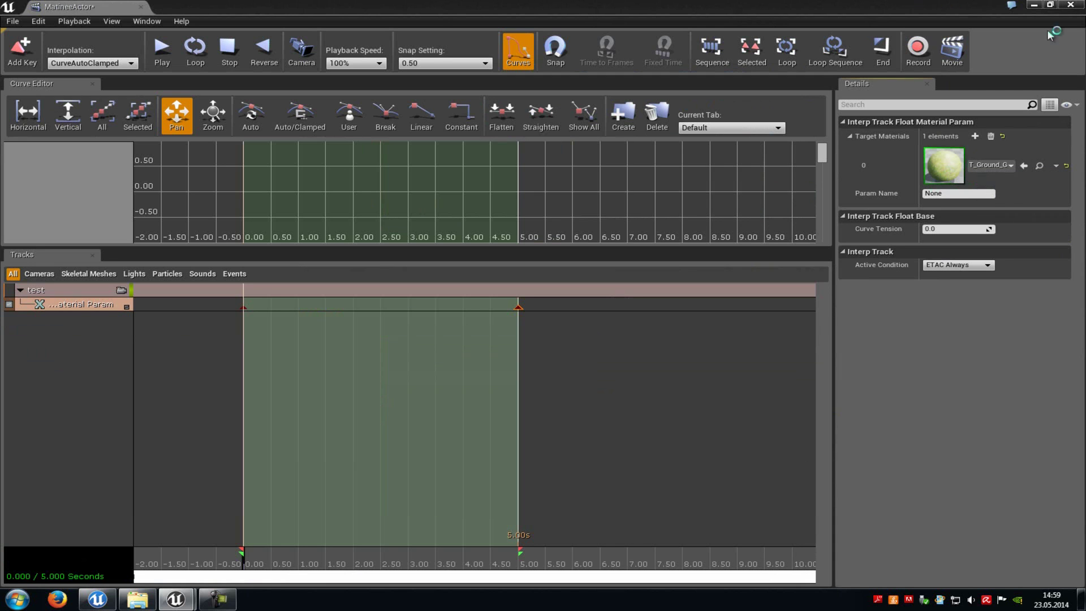
# - Copy the parameter name testpower from the T_Ground_Grass_D_Mat material and enter it as the track's Param Name
pyautogui.doubleClick(965, 185)
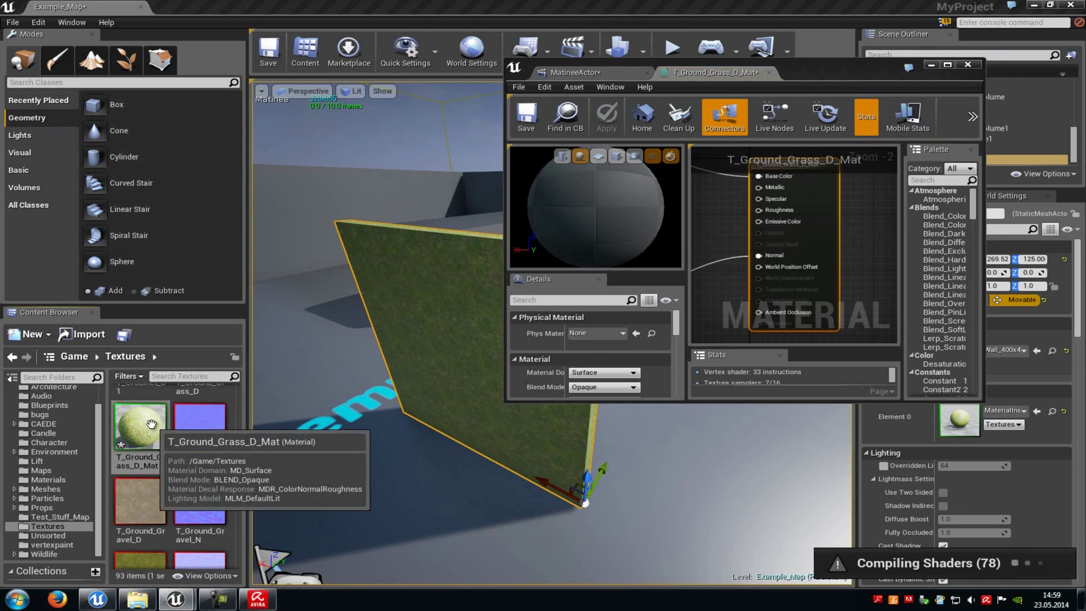
pyautogui.click(947, 64)
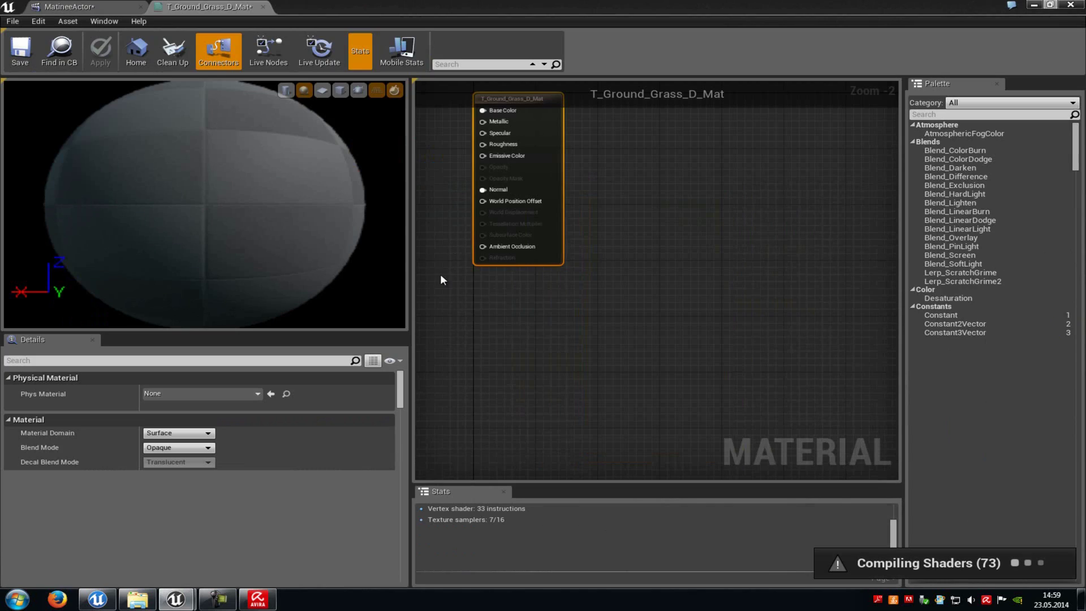
pyautogui.moveTo(725, 326); pyautogui.dragTo(895, 430, button='right')
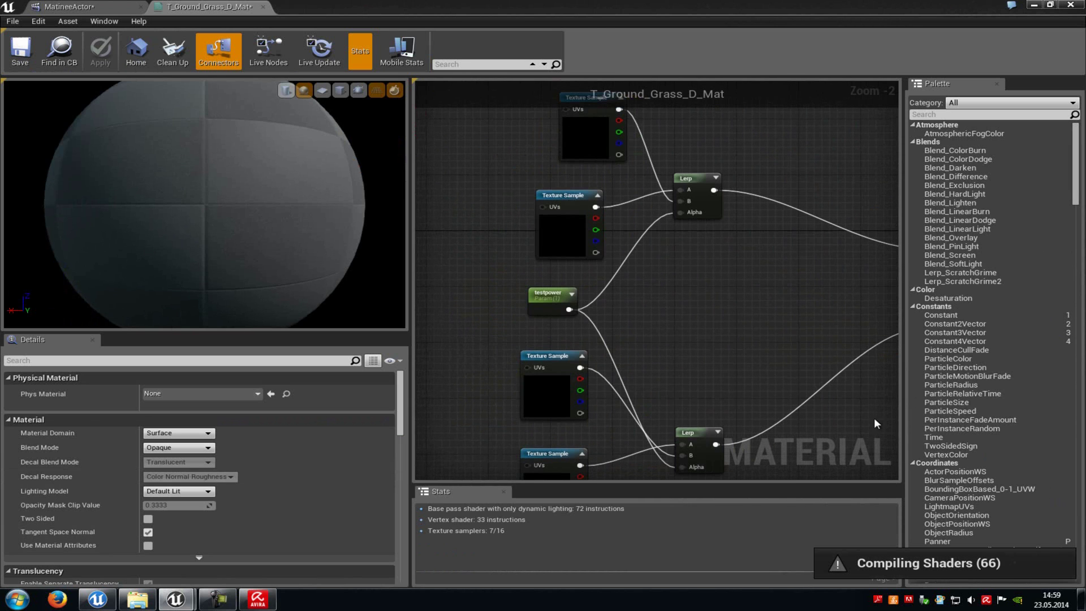
pyautogui.click(554, 302)
pyautogui.click(195, 391)
pyautogui.hotkey('ctrl', 'c')
pyautogui.click(470, 330)
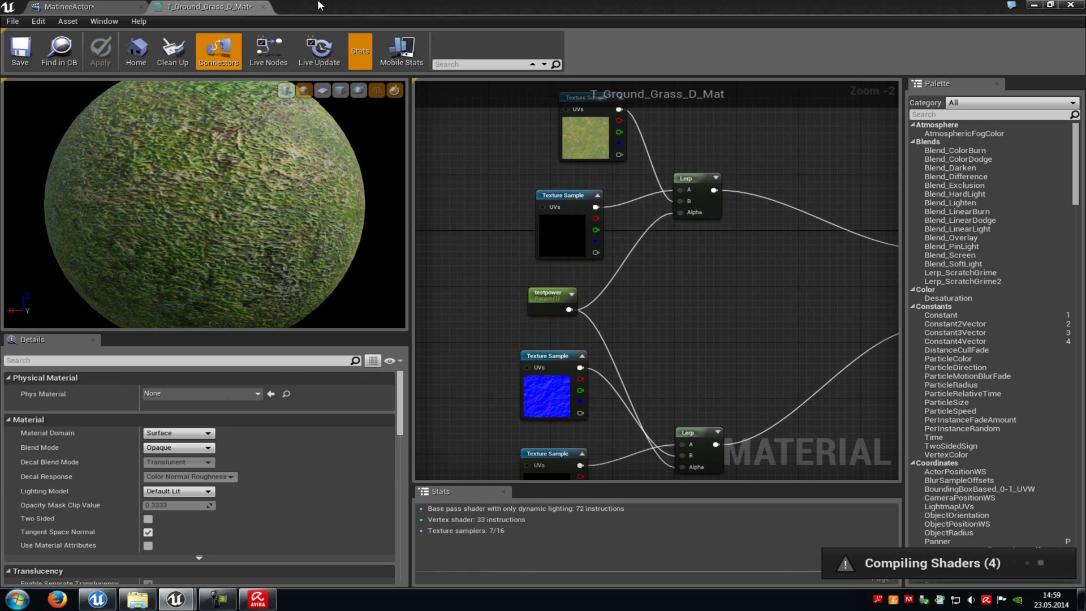
pyautogui.click(263, 7)
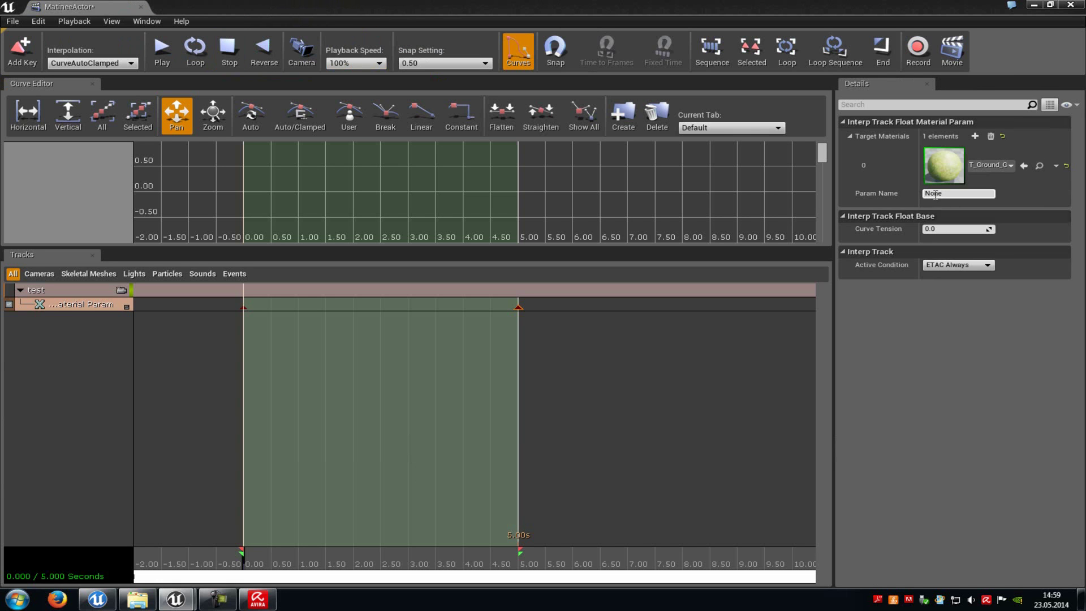
pyautogui.moveTo(950, 196); pyautogui.dragTo(858, 195)
pyautogui.hotkey('ctrl', 'v')
# - Set the value of the track's key at 0 seconds to 1
pyautogui.click(245, 308)
pyautogui.rightClick(243, 308)
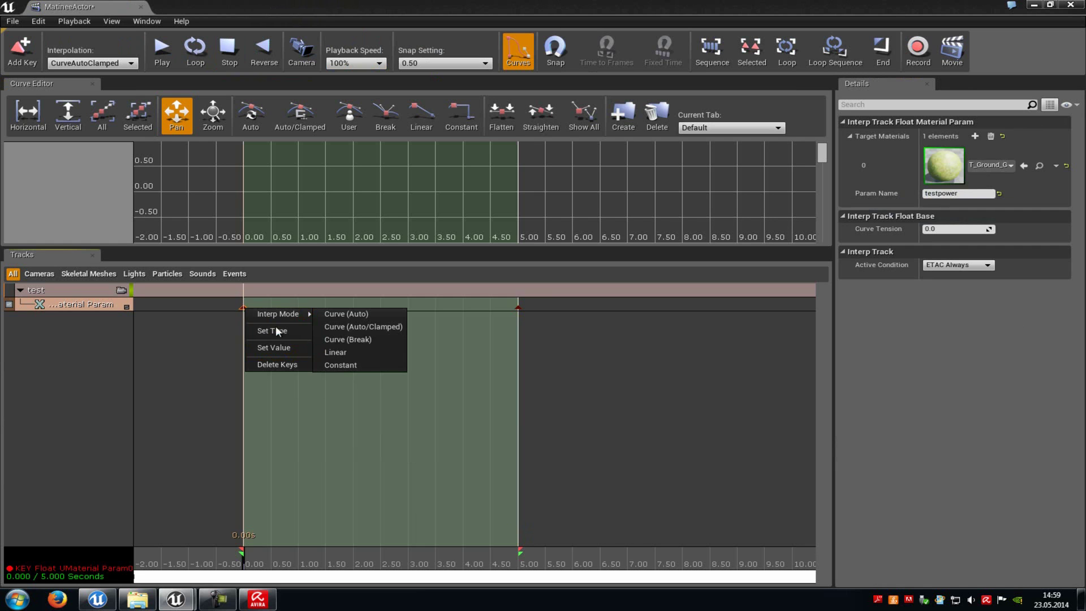
pyautogui.click(278, 349)
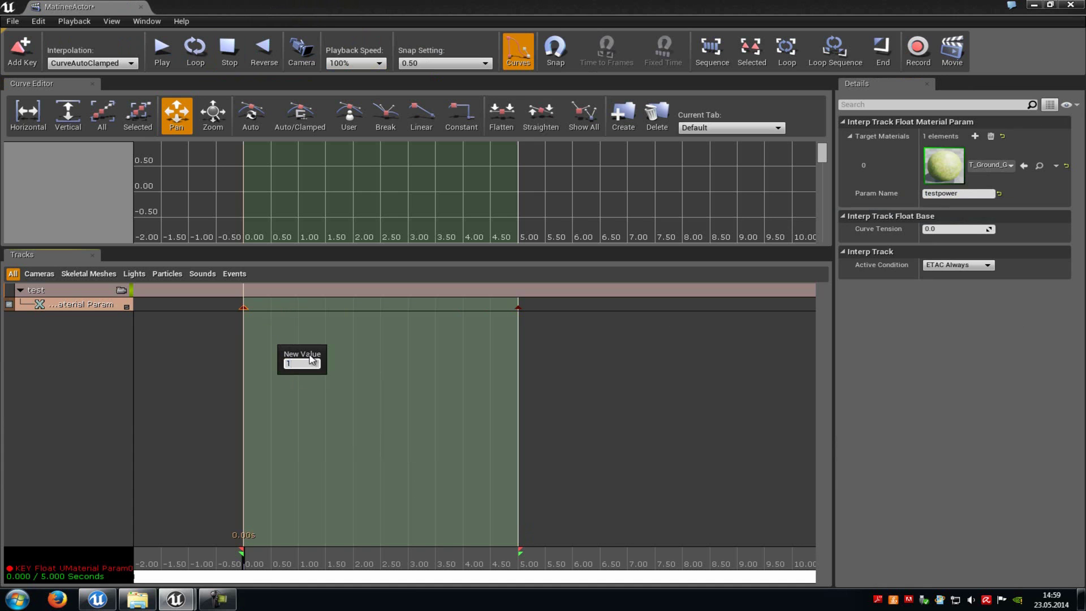
pyautogui.press('Return')
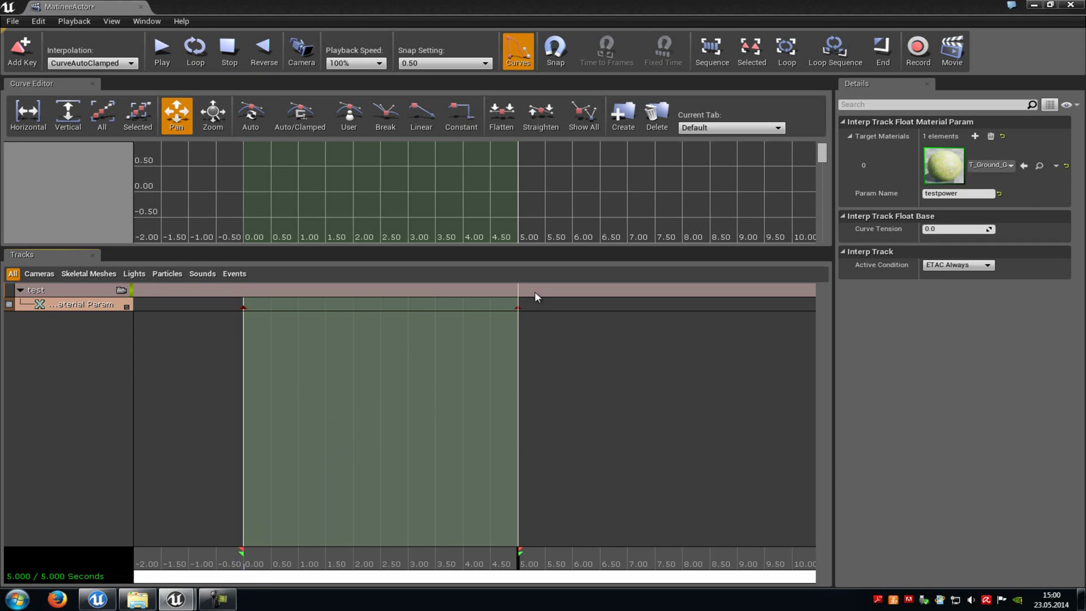
# - Set the value of the key at 5 seconds to 0 and shrink the Matinee window to reveal the level viewport
pyautogui.press('Return')
pyautogui.rightClick(515, 308)
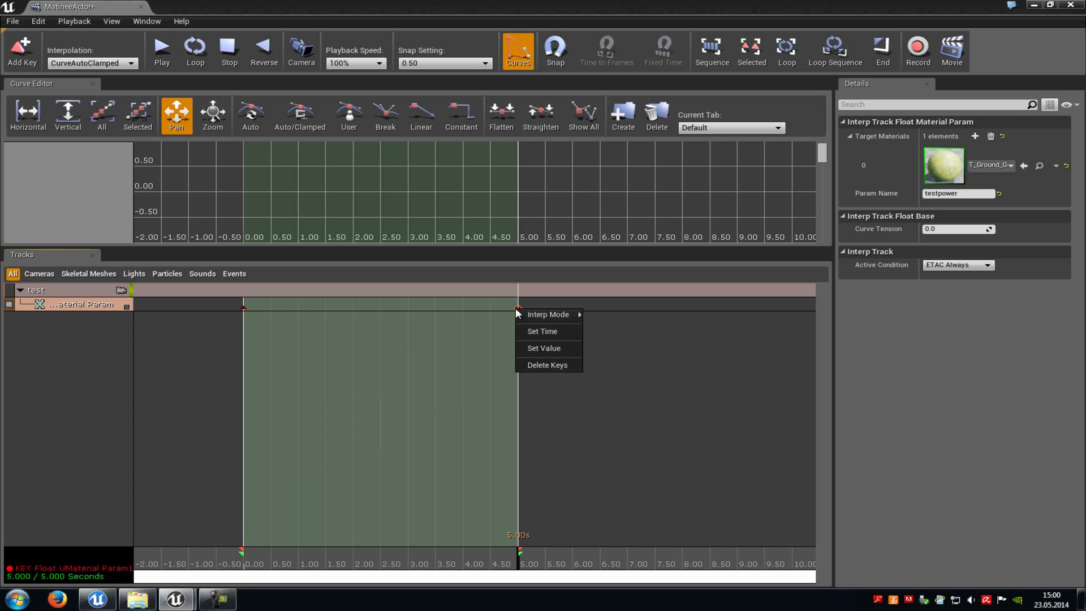
pyautogui.click(538, 346)
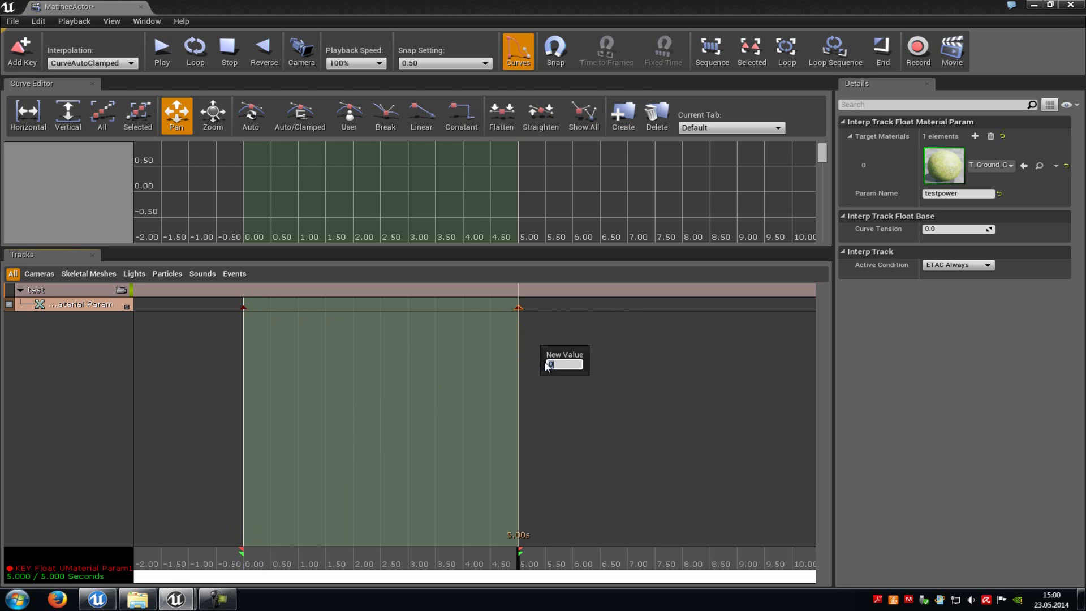
pyautogui.press('Return')
pyautogui.click(1051, 5)
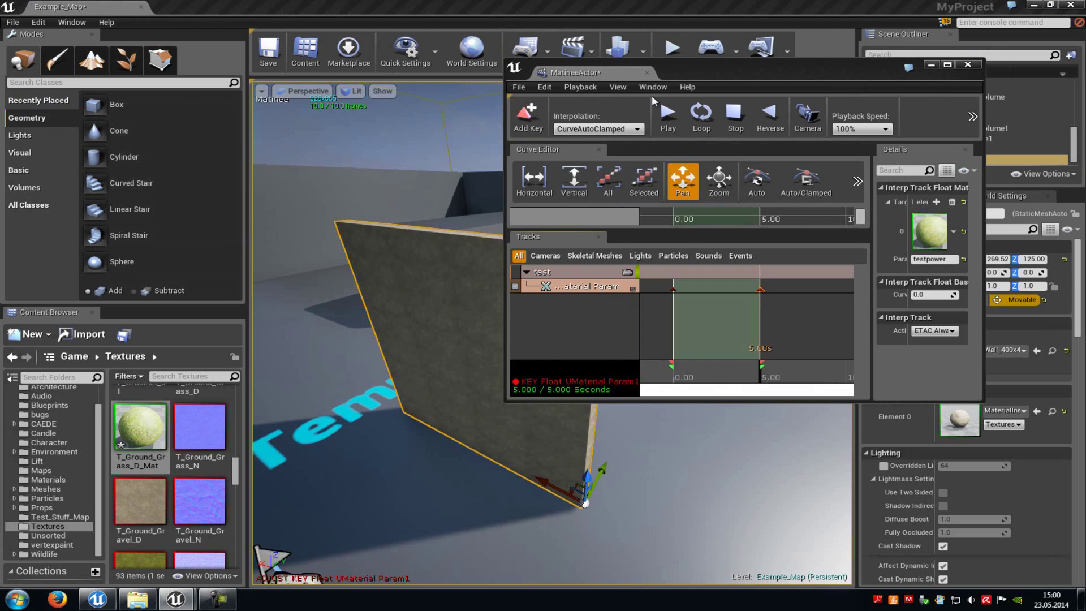
# - Scrub the Matinee timeline from 5 seconds back to 0 to preview the blend on the wall, and close Matinee
pyautogui.moveTo(839, 374)
pyautogui.mouseDown()
pyautogui.moveTo(744, 374)
pyautogui.moveTo(851, 374)
pyautogui.moveTo(724, 371)
pyautogui.moveTo(845, 367)
pyautogui.mouseUp()
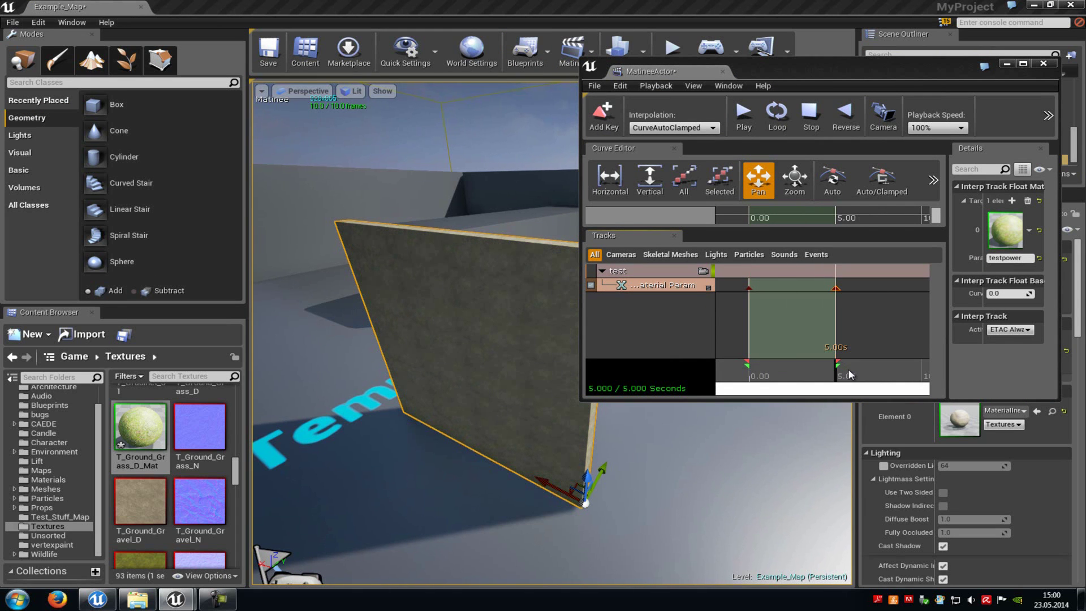
pyautogui.moveTo(848, 374); pyautogui.dragTo(742, 375)
pyautogui.click(1051, 63)
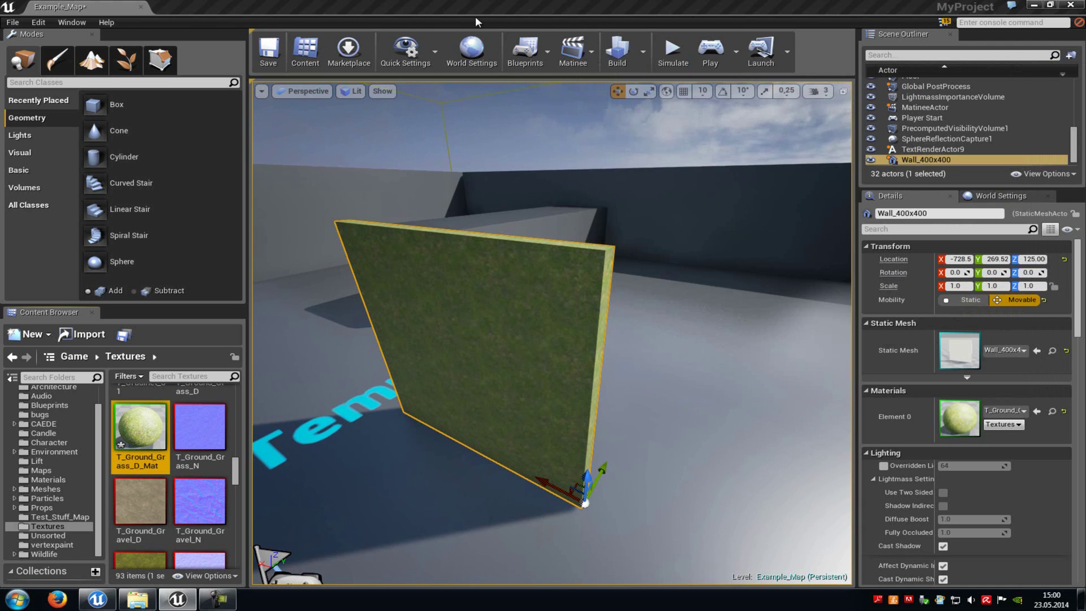
# - Open the Level Blueprint and move its window clear of the Scene Outliner
pyautogui.click(531, 51)
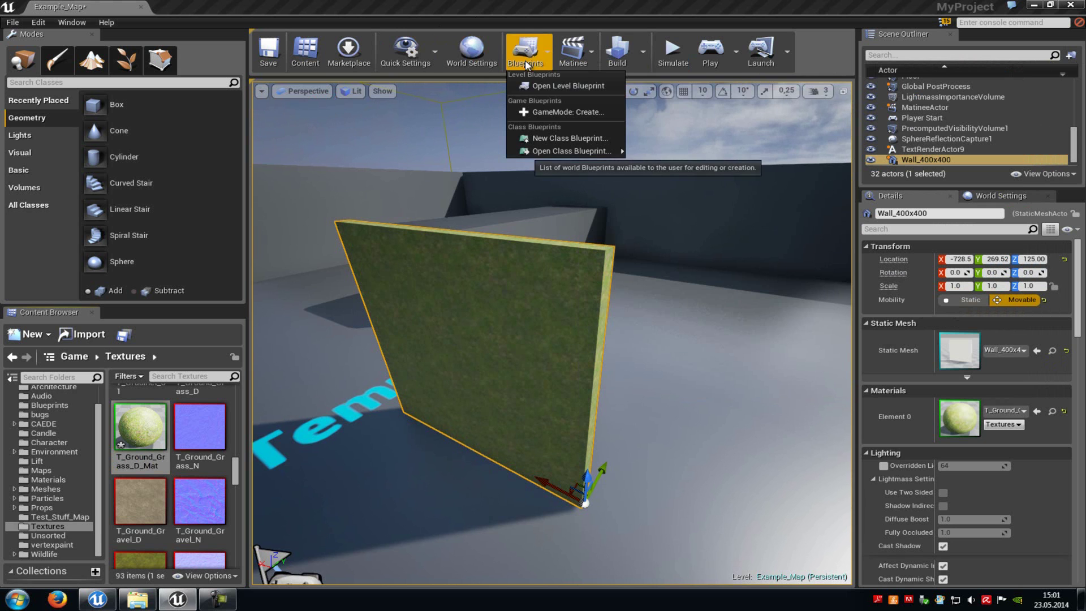
pyautogui.click(541, 87)
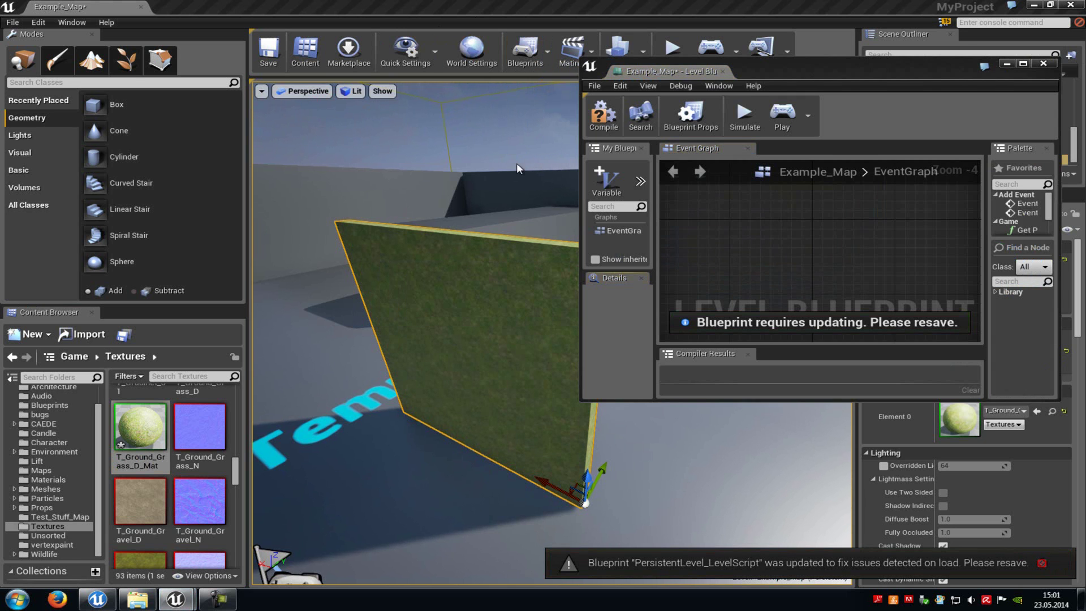
pyautogui.moveTo(707, 86); pyautogui.dragTo(523, 156)
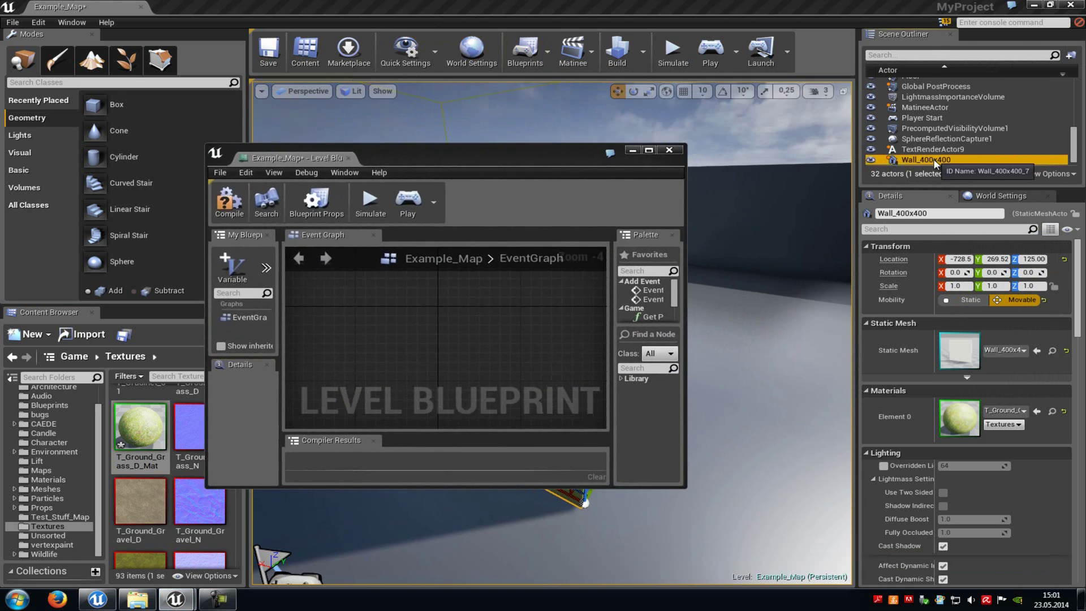
# - Add a Play node targeting the MatineeActor to the Level Blueprint's event graph
pyautogui.click(945, 107)
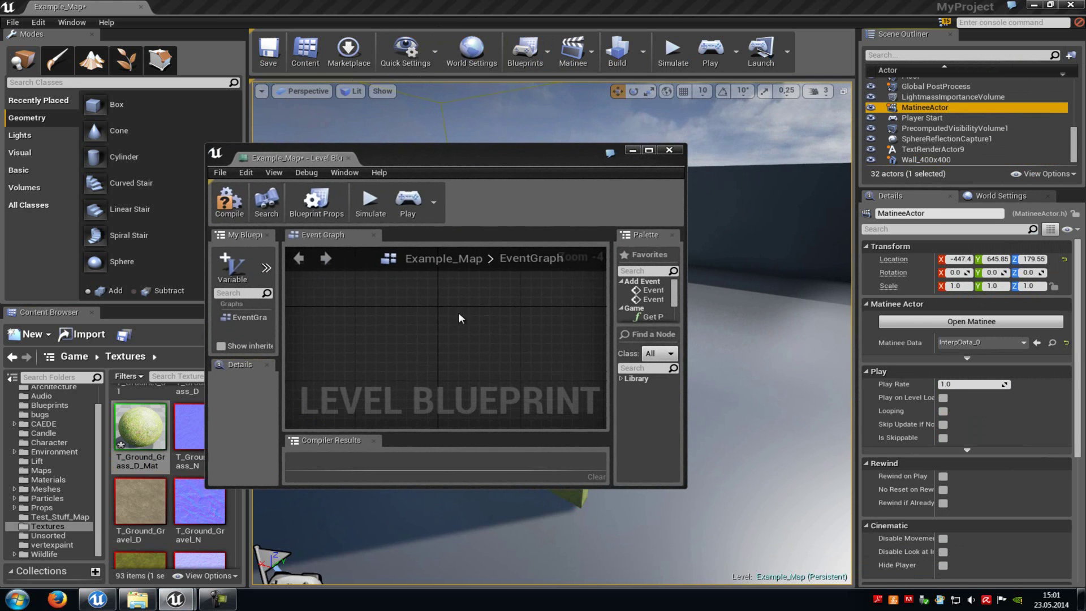
pyautogui.rightClick(427, 302)
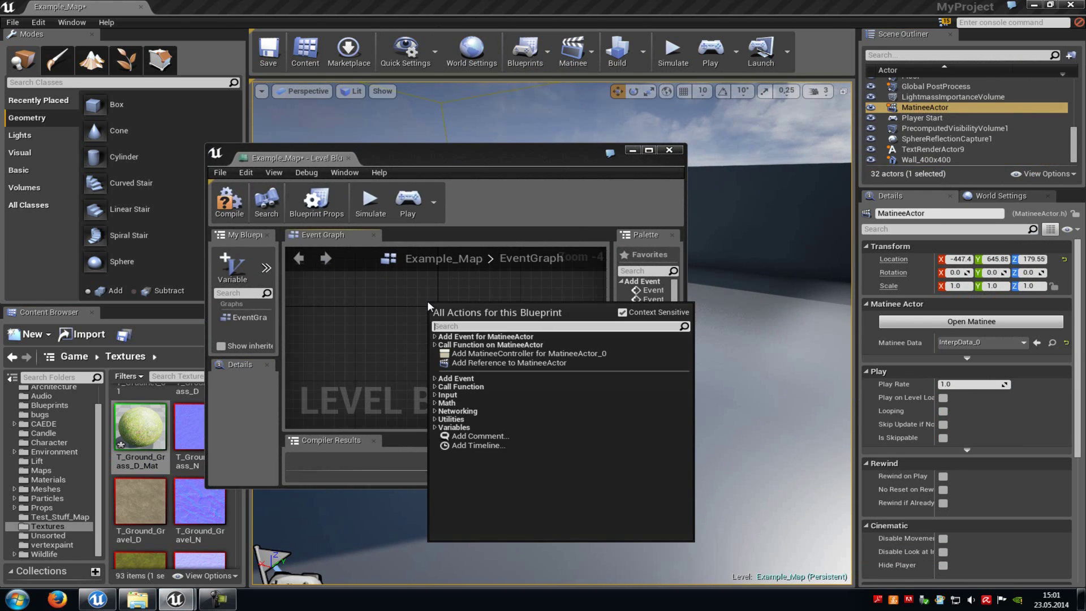
pyautogui.write('play')
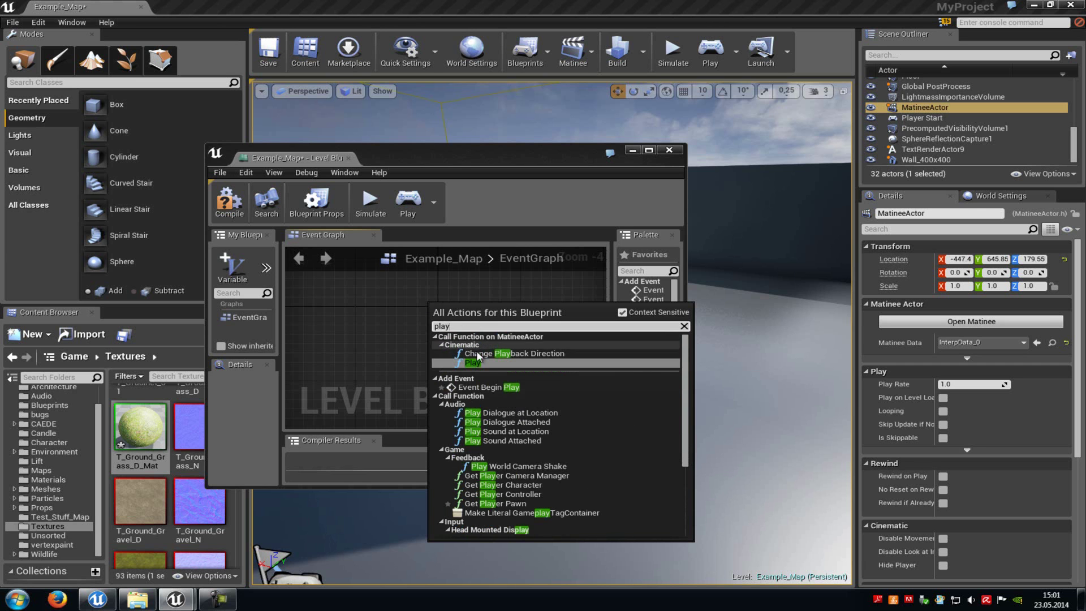
pyautogui.click(479, 362)
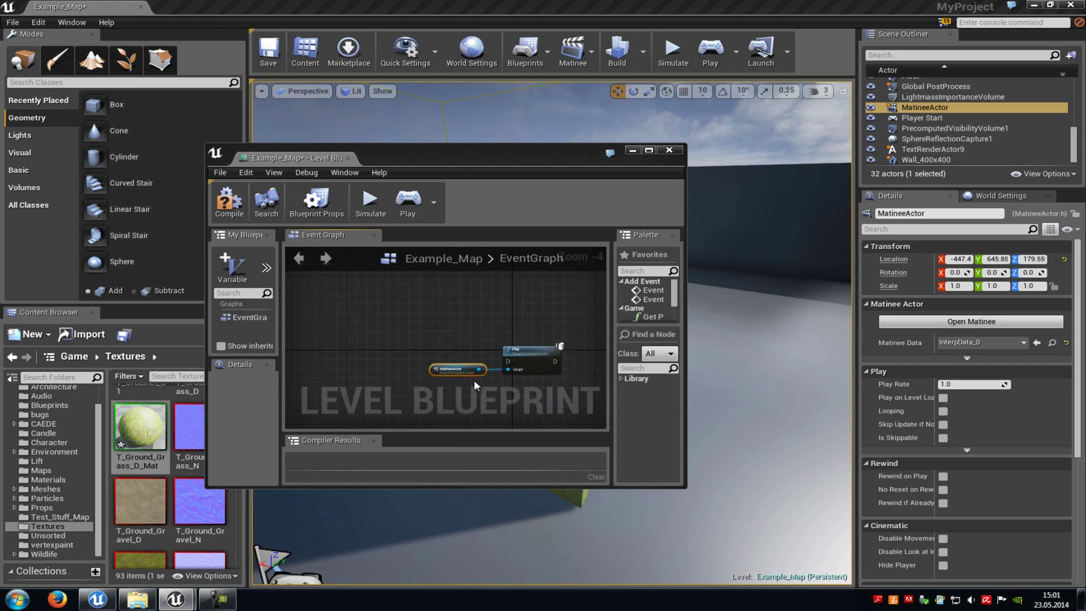
# - Connect a new Event Begin Play node to the Play node's execution input, and compile and close the Level Blueprint
pyautogui.scroll(3, 457, 330)
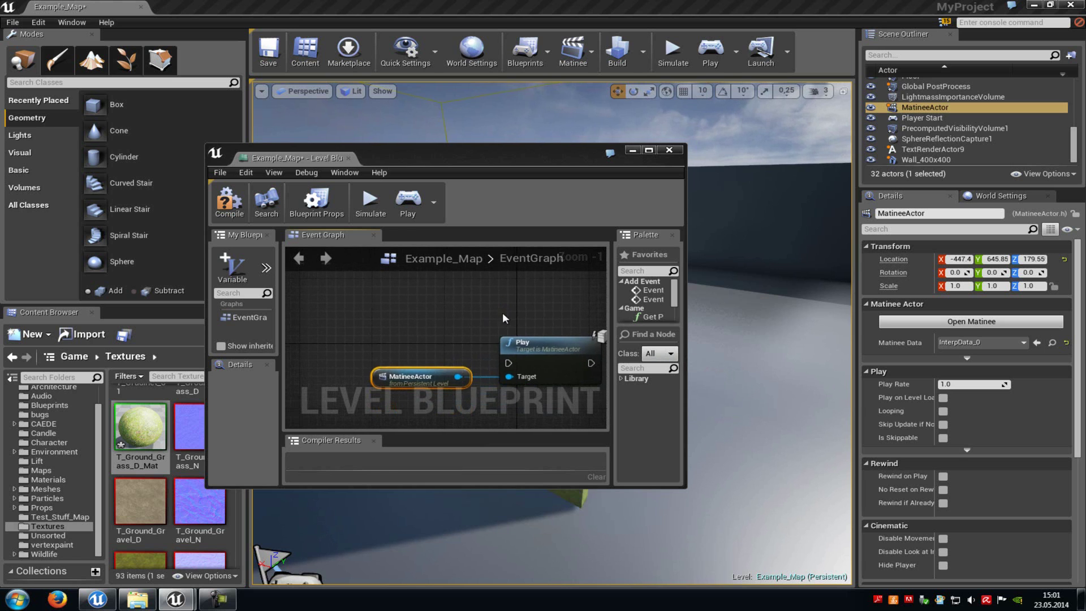
pyautogui.rightClick(346, 294)
pyautogui.click(353, 371)
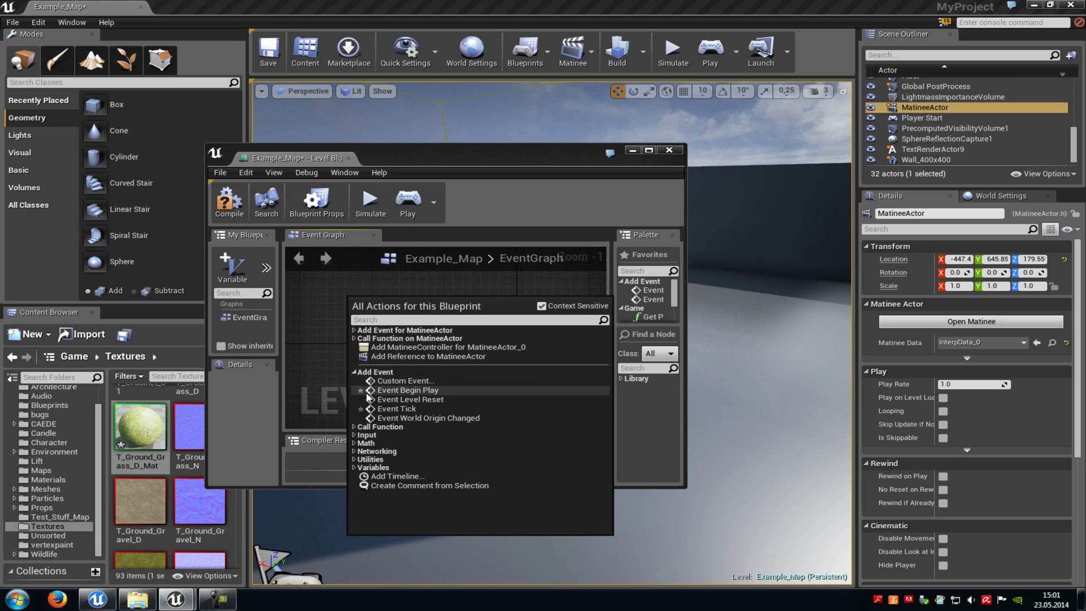
pyautogui.click(406, 390)
pyautogui.moveTo(422, 315); pyautogui.dragTo(508, 362)
pyautogui.click(229, 201)
pyautogui.click(669, 150)
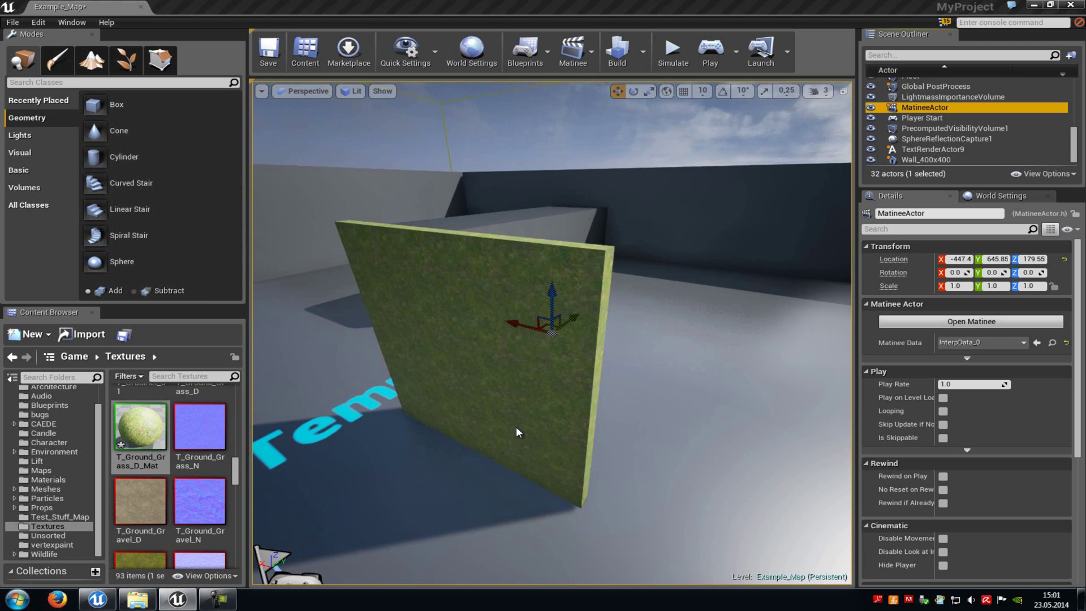
# - Start playing the level from the floor in front of the wall to test the material animation
pyautogui.moveTo(513, 428); pyautogui.dragTo(463, 555, button='right')
pyautogui.rightClick(462, 554)
pyautogui.click(484, 547)
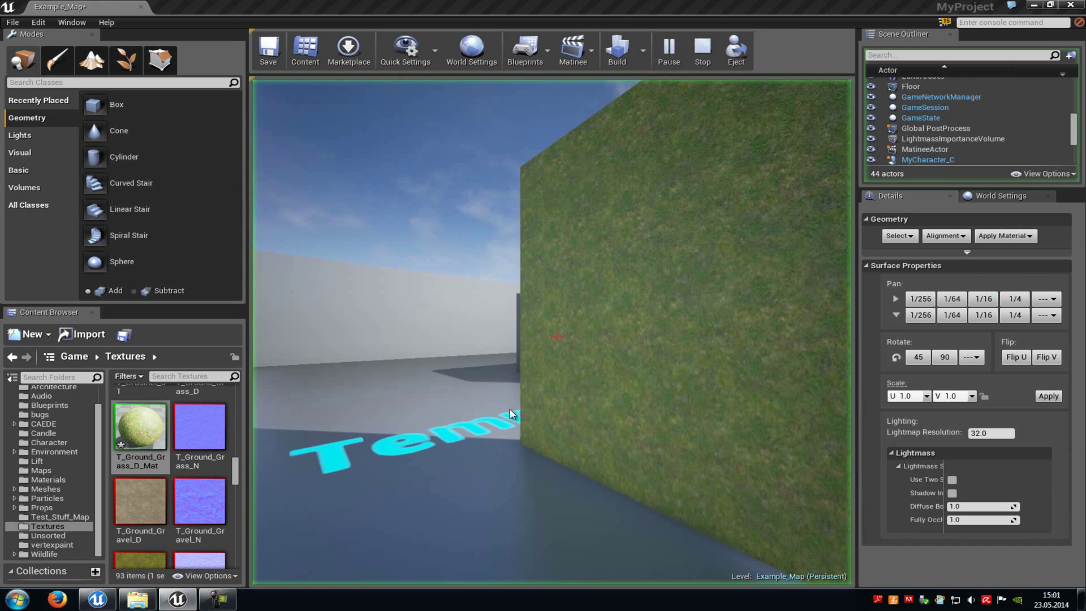